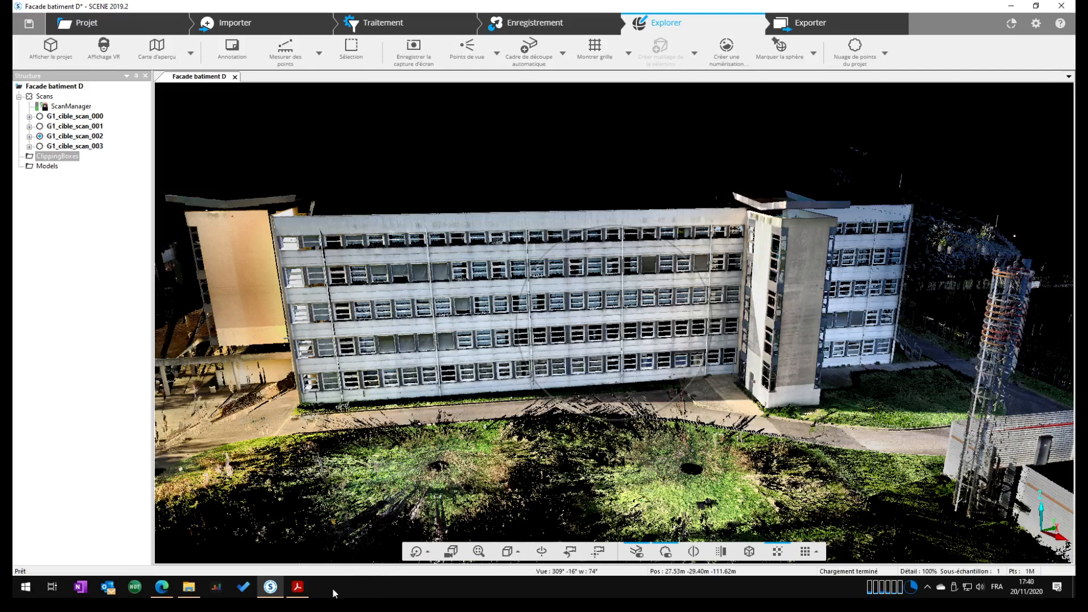
# Consult the orthoimage explanation in the FARO training workbook PDF and return to the SCENE project
pyautogui.click(309, 592)
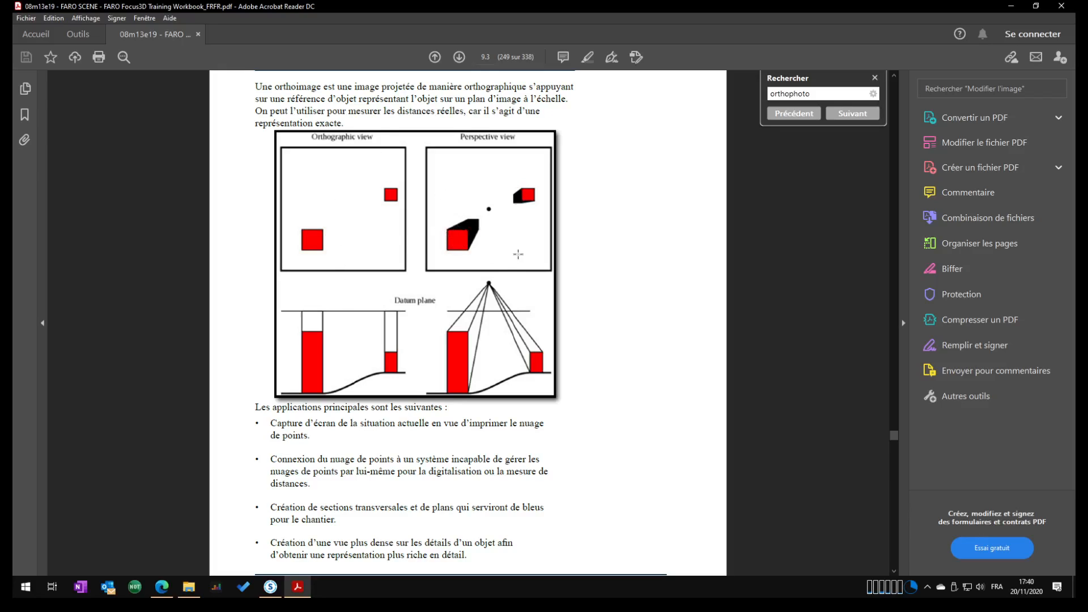
pyautogui.click(1016, 11)
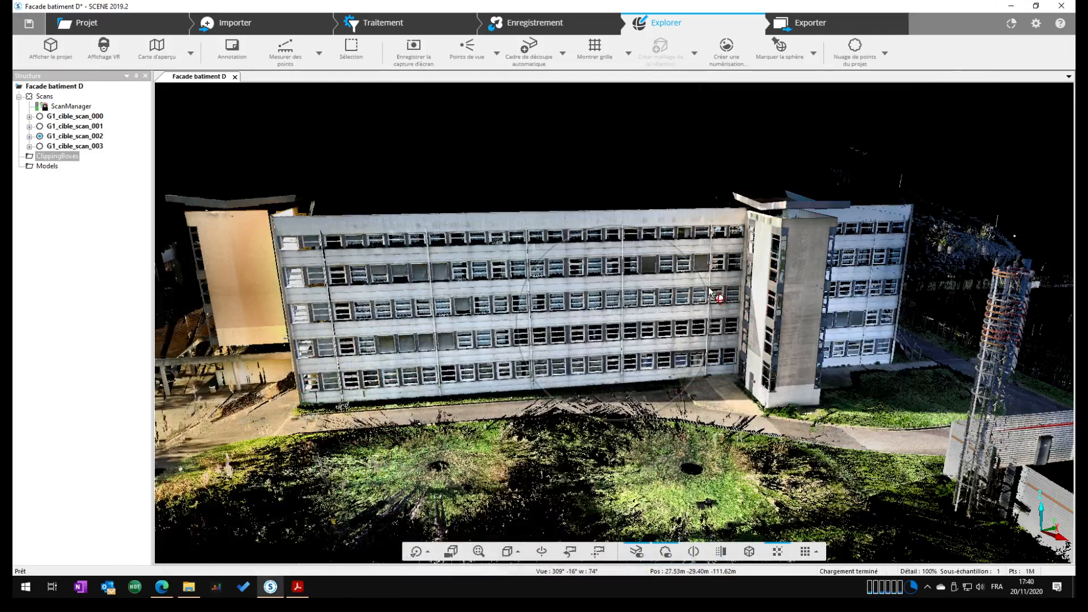
# Create an automatic clipping box on the building facade and extend both of its ends to enclose the whole building
pyautogui.moveTo(775, 394); pyautogui.dragTo(747, 380)
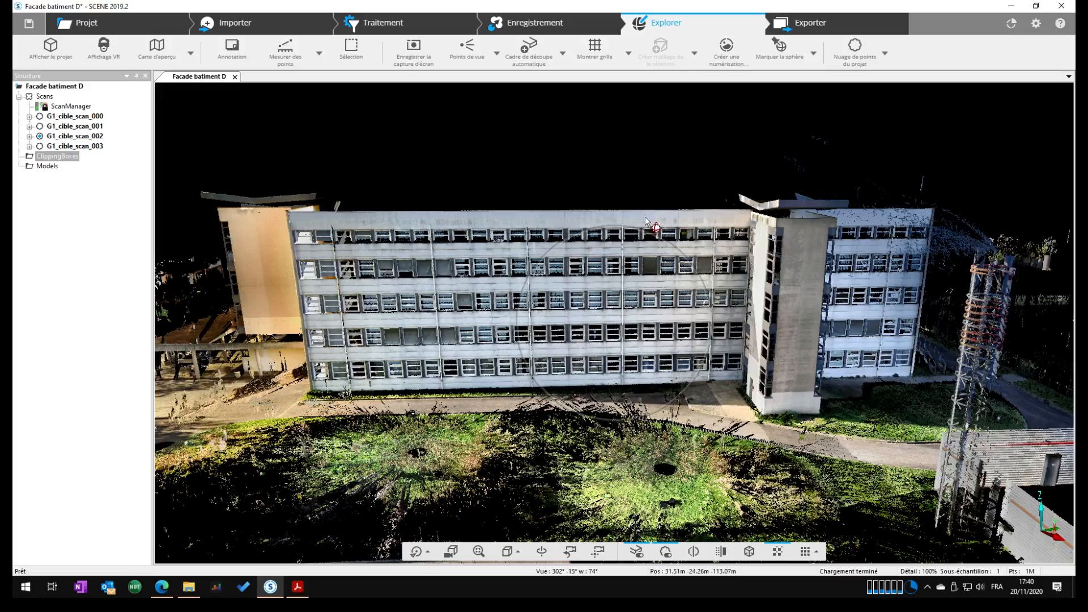
pyautogui.moveTo(738, 253); pyautogui.dragTo(747, 280, button='middle')
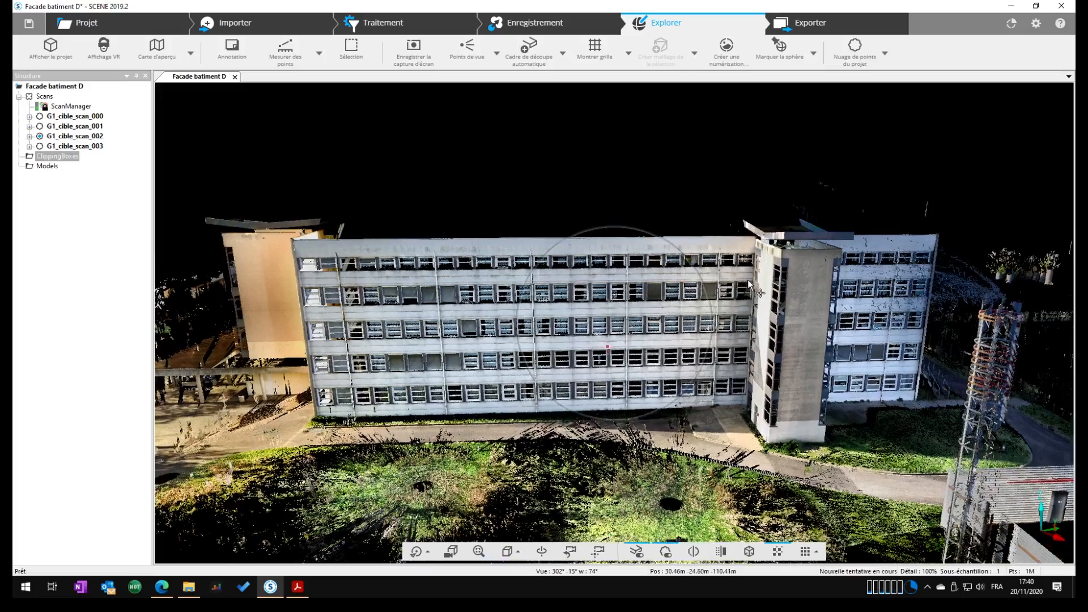
pyautogui.moveTo(805, 347); pyautogui.dragTo(688, 392)
pyautogui.scroll(2, 688, 393)
pyautogui.scroll(-4, 688, 392)
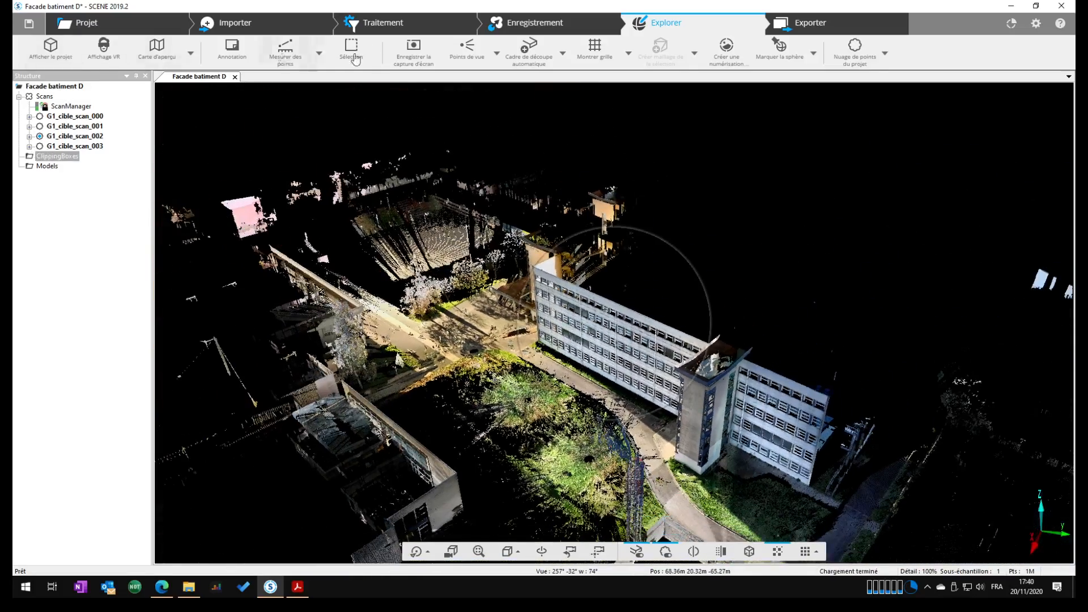
pyautogui.click(520, 54)
pyautogui.click(613, 202)
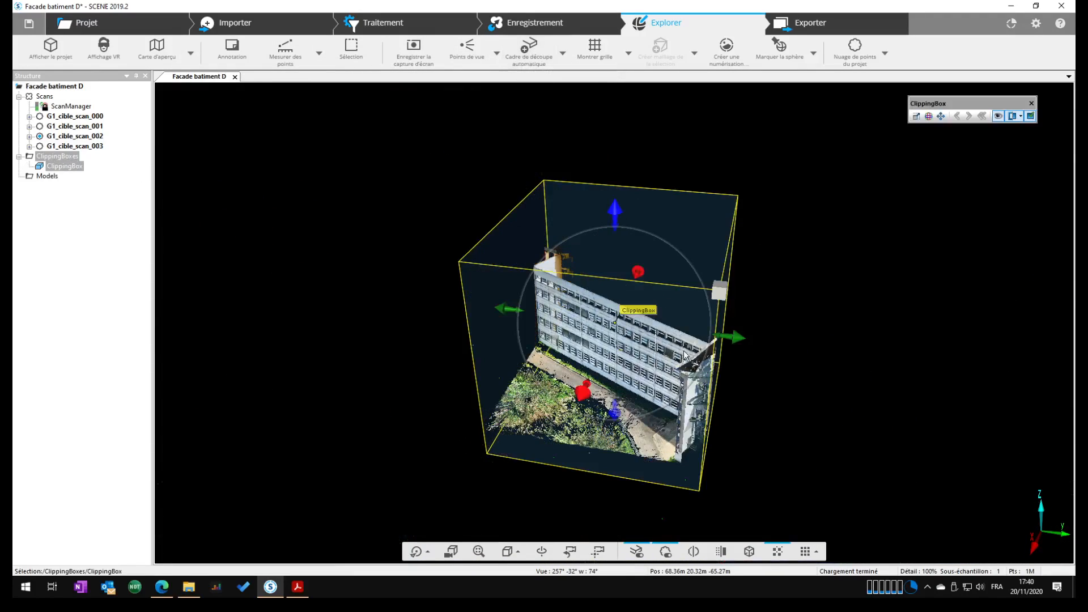
pyautogui.moveTo(739, 337); pyautogui.dragTo(904, 370)
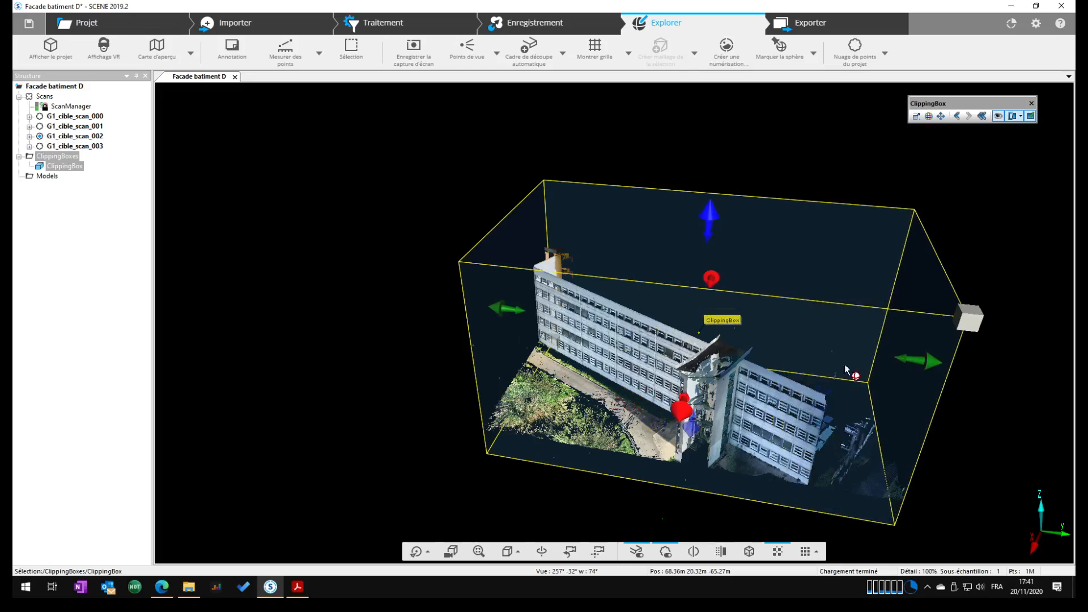
pyautogui.moveTo(506, 308); pyautogui.dragTo(451, 303)
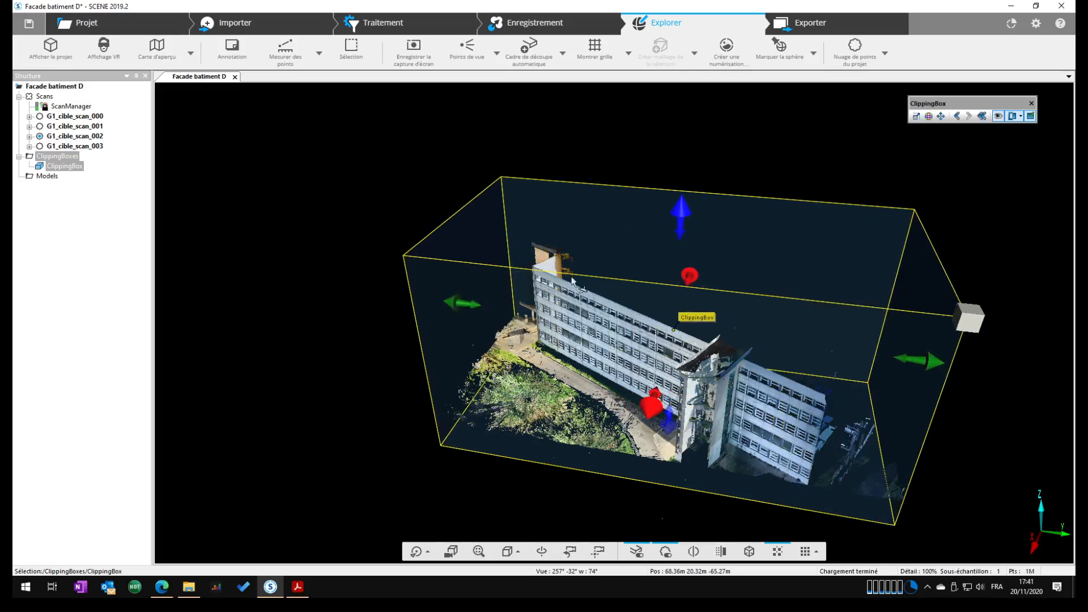
# Rotate the clipping box about its vertical axis so that it runs parallel to the facade
pyautogui.click(928, 116)
pyautogui.moveTo(936, 406); pyautogui.dragTo(844, 495)
pyautogui.scroll(-1, 561, 346)
pyautogui.scroll(2, 561, 346)
pyautogui.moveTo(563, 347); pyautogui.dragTo(652, 348, button='middle')
pyautogui.moveTo(654, 352); pyautogui.dragTo(551, 275)
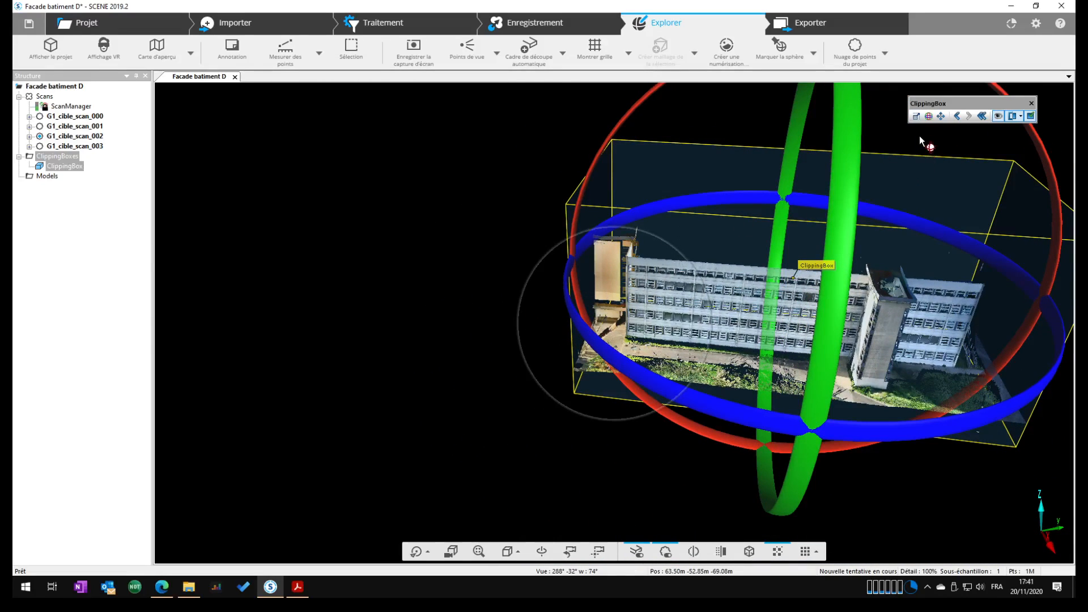
# Move the clipping box along the building's length and back towards the facade
pyautogui.click(940, 116)
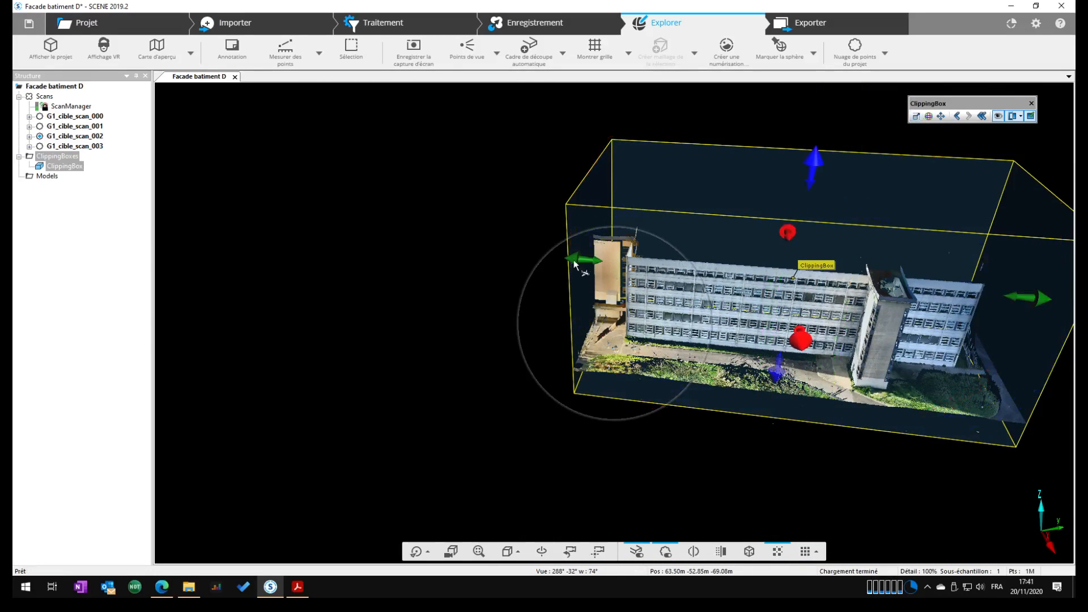
pyautogui.moveTo(575, 261); pyautogui.dragTo(500, 267)
pyautogui.moveTo(754, 337); pyautogui.dragTo(753, 318)
pyautogui.moveTo(875, 390); pyautogui.dragTo(669, 397)
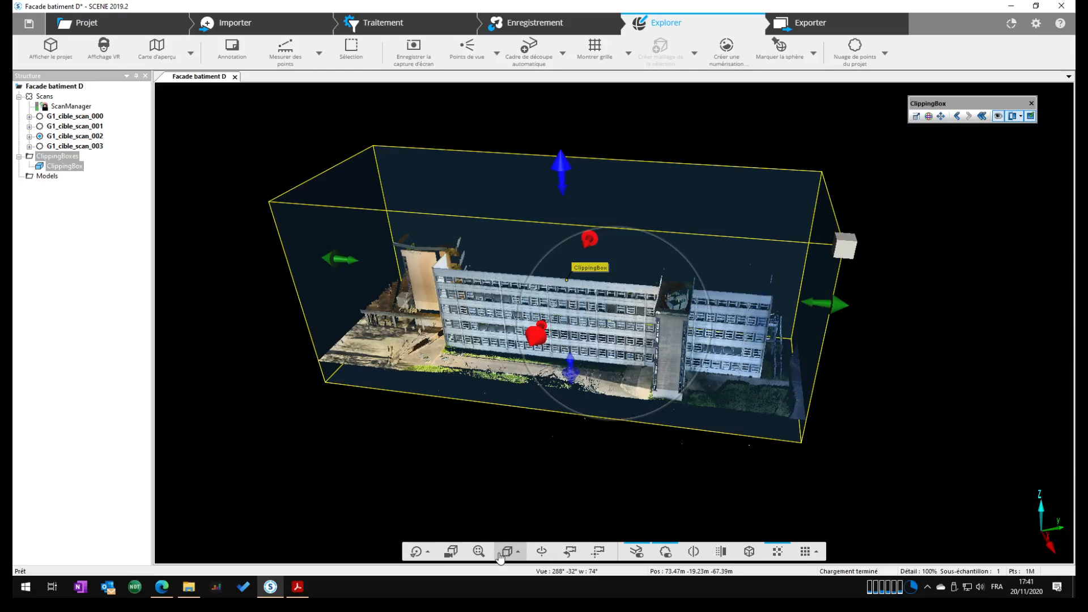
# Show the clipping box in an orthographic top view and fine-tune its rotation to align it with the facade
pyautogui.click(517, 551)
pyautogui.click(510, 403)
pyautogui.click(451, 551)
pyautogui.scroll(-10, 657, 372)
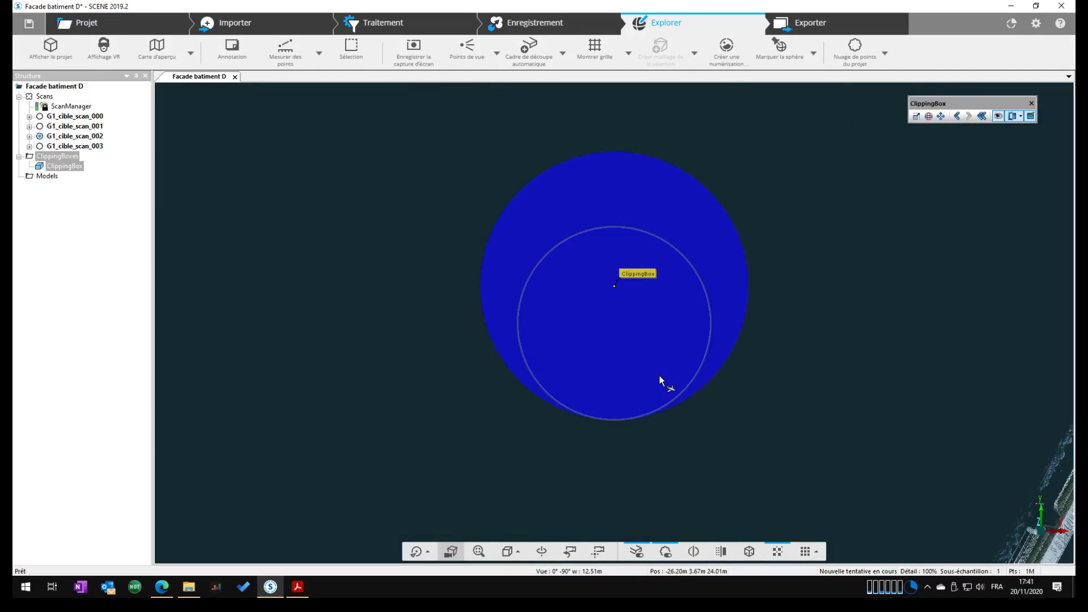
pyautogui.scroll(-6, 660, 376)
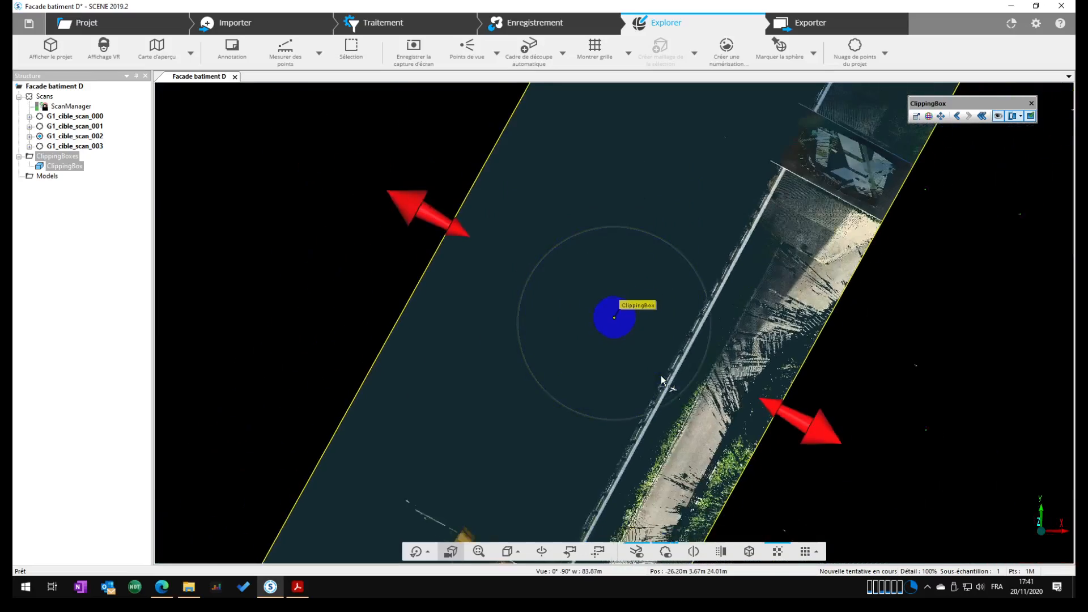
pyautogui.scroll(-1, 808, 336)
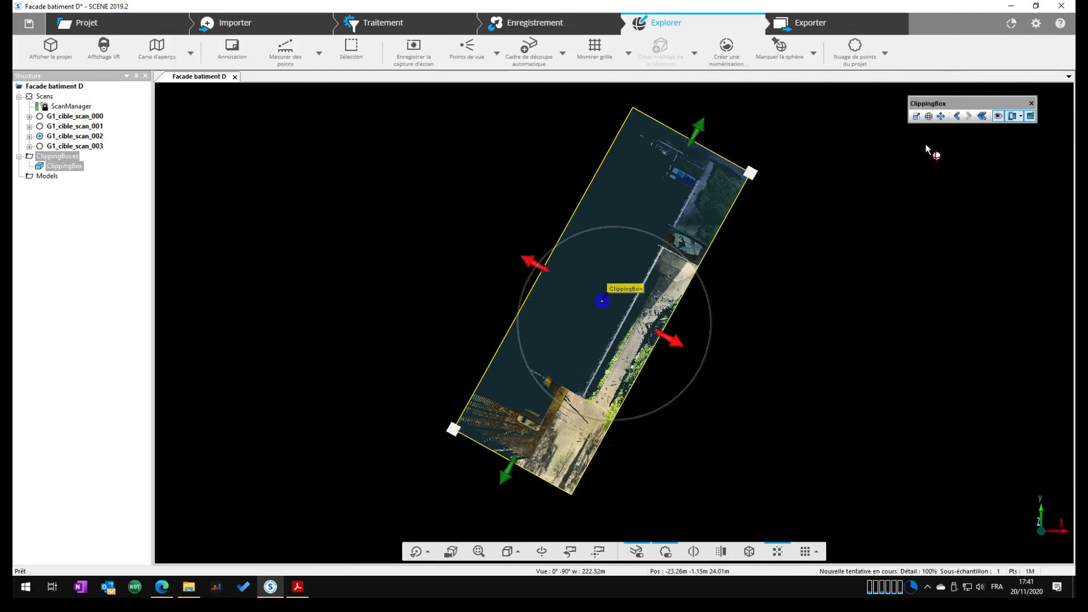
pyautogui.click(928, 116)
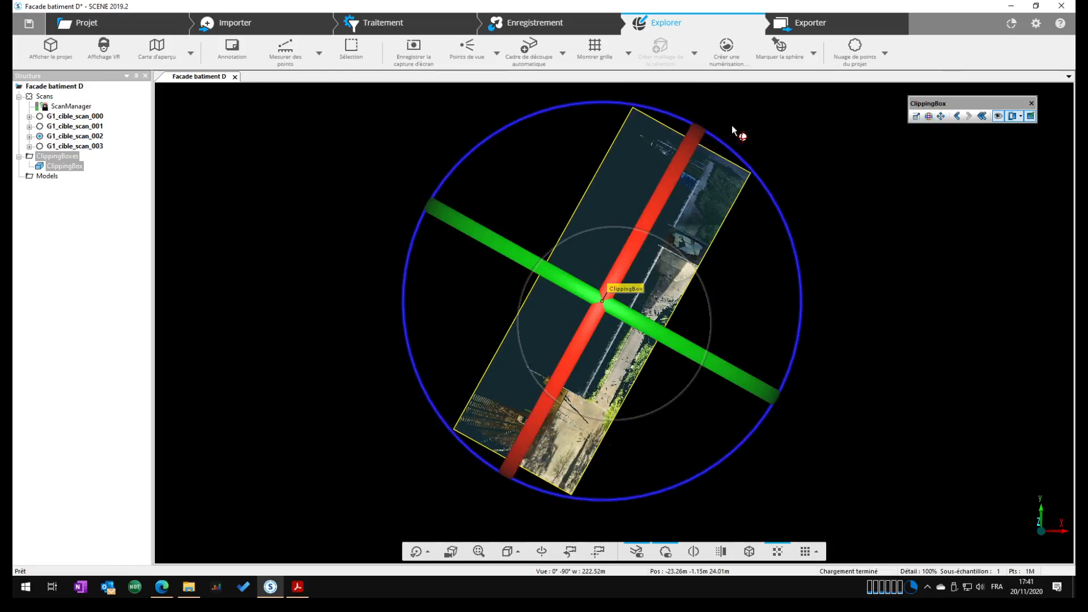
pyautogui.moveTo(726, 144); pyautogui.dragTo(723, 143)
# Extend the clipping box slightly outward in front of the facade and lower its upper face by about 7.7 m
pyautogui.click(916, 116)
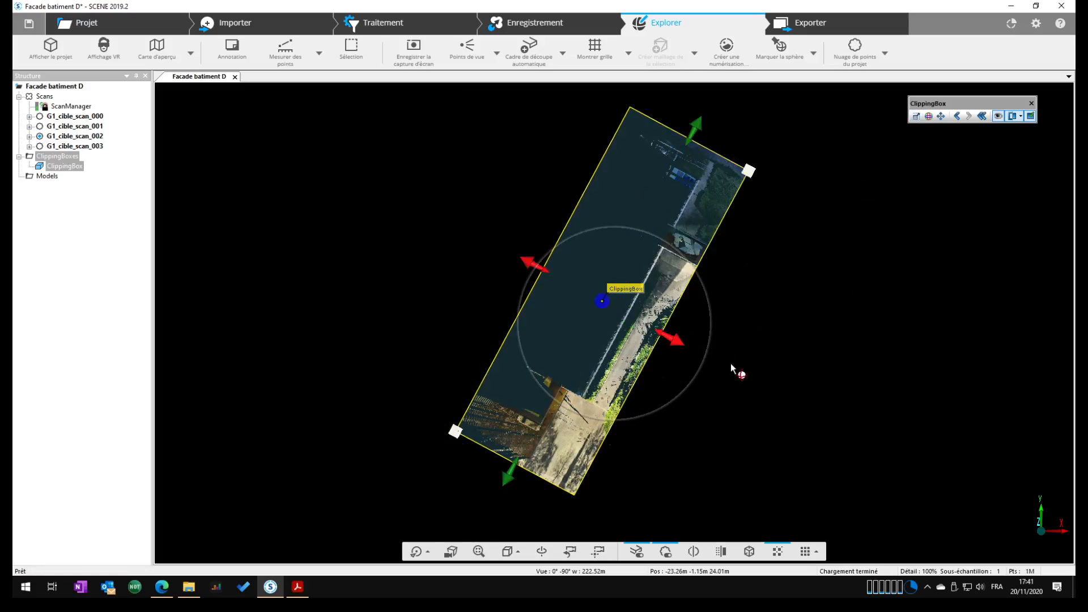
pyautogui.moveTo(678, 339); pyautogui.dragTo(688, 342)
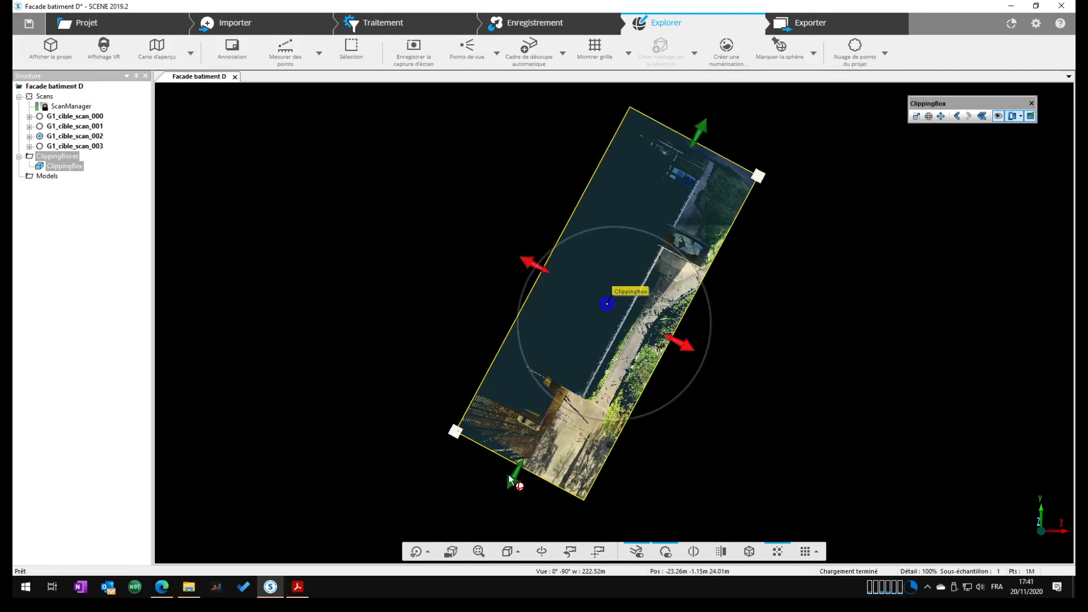
pyautogui.moveTo(768, 381); pyautogui.dragTo(593, 160)
pyautogui.moveTo(604, 213); pyautogui.dragTo(605, 245)
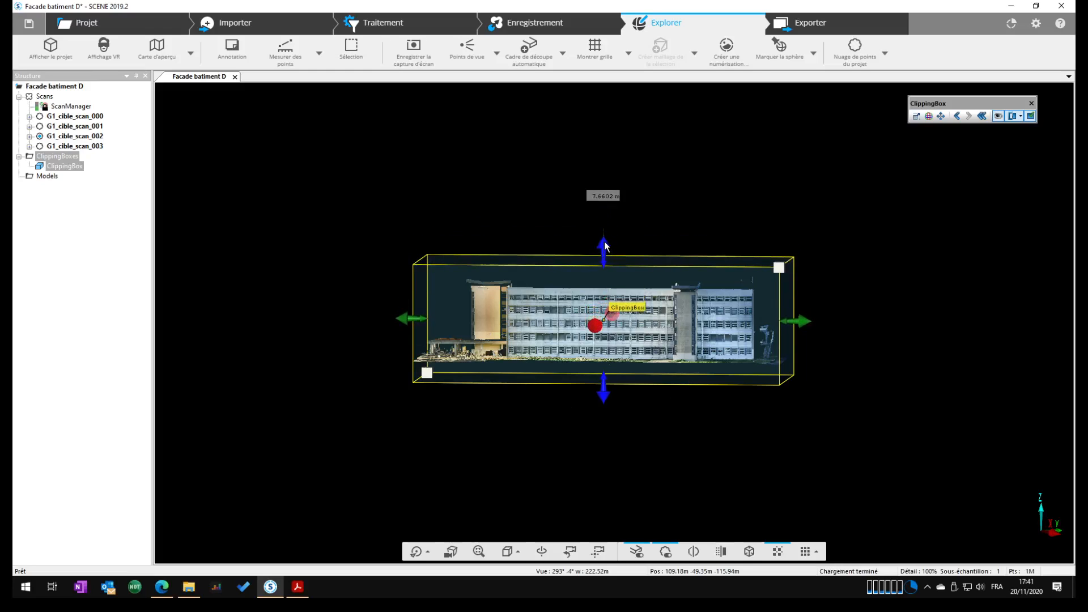
pyautogui.scroll(-3, 654, 312)
pyautogui.scroll(6, 654, 311)
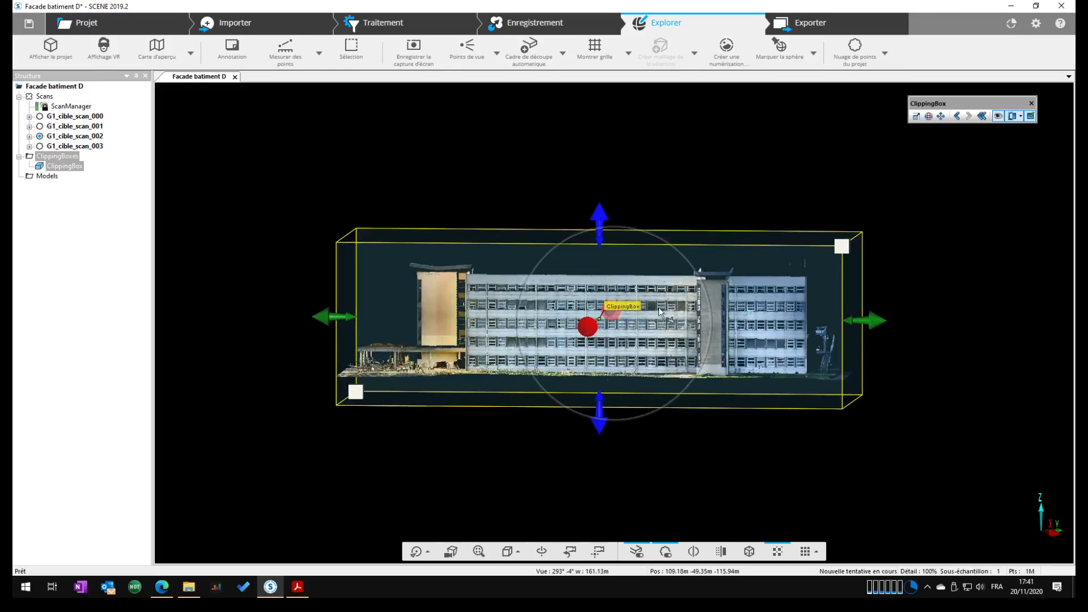
# Check that the Orthographic Photo Generator app is active and start creating an orthophoto from the clipping box
pyautogui.click(1011, 25)
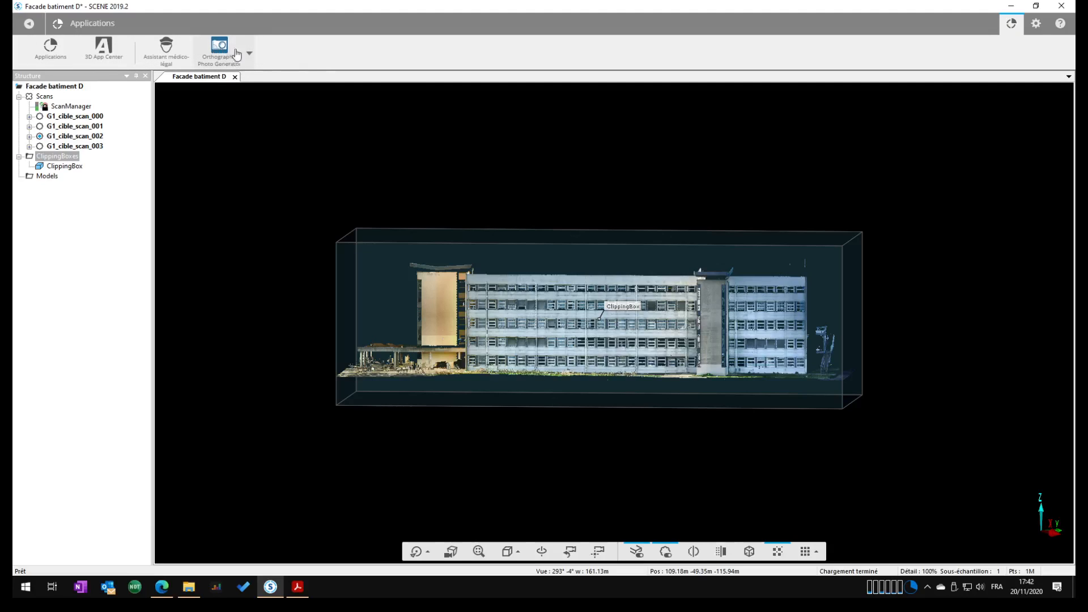
pyautogui.click(50, 48)
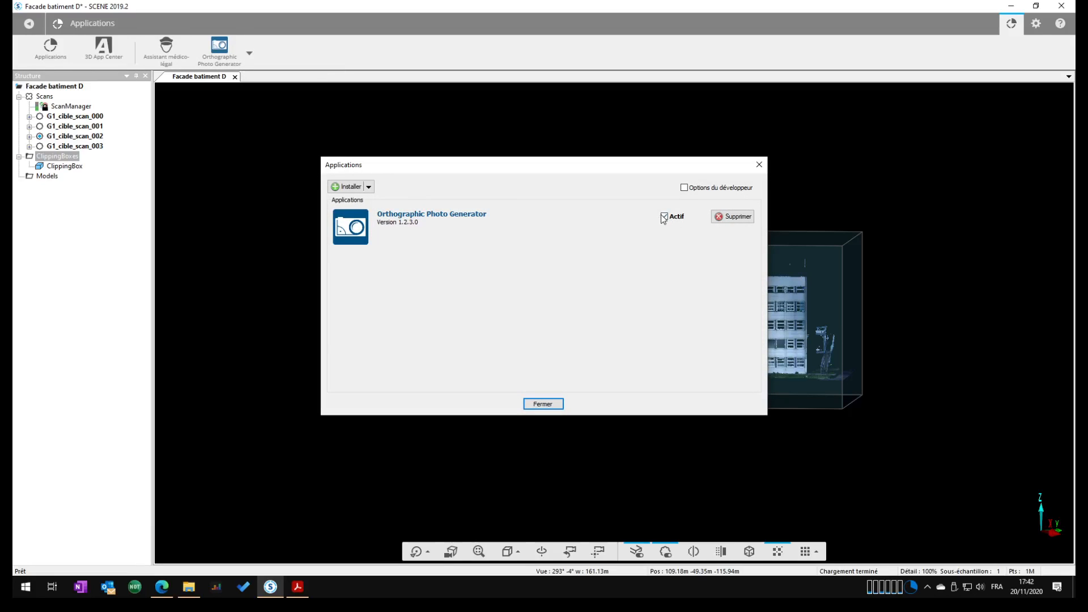
pyautogui.click(542, 403)
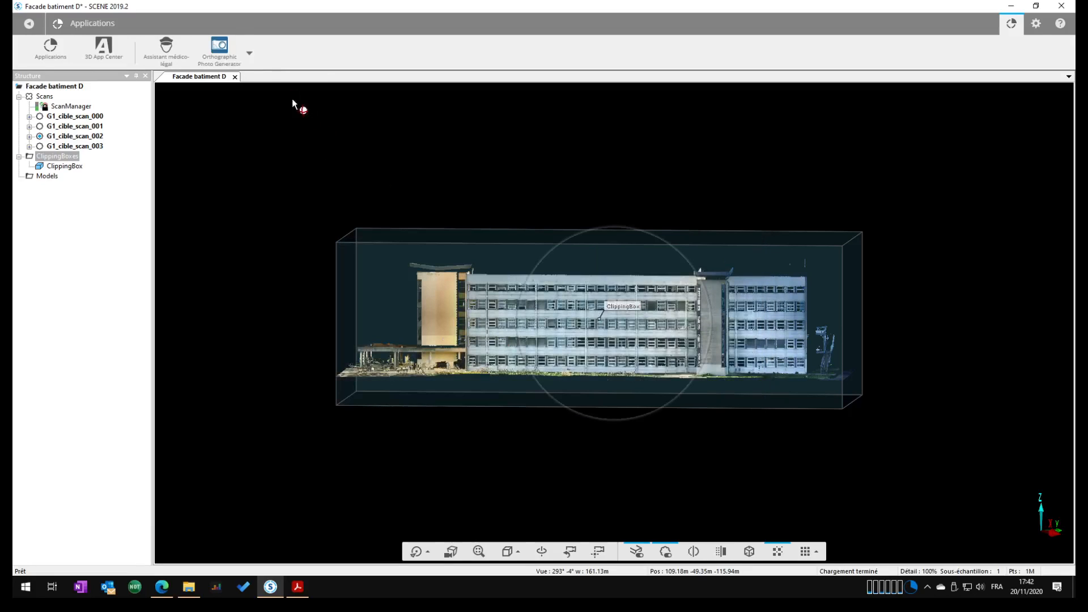
pyautogui.click(241, 56)
pyautogui.click(242, 81)
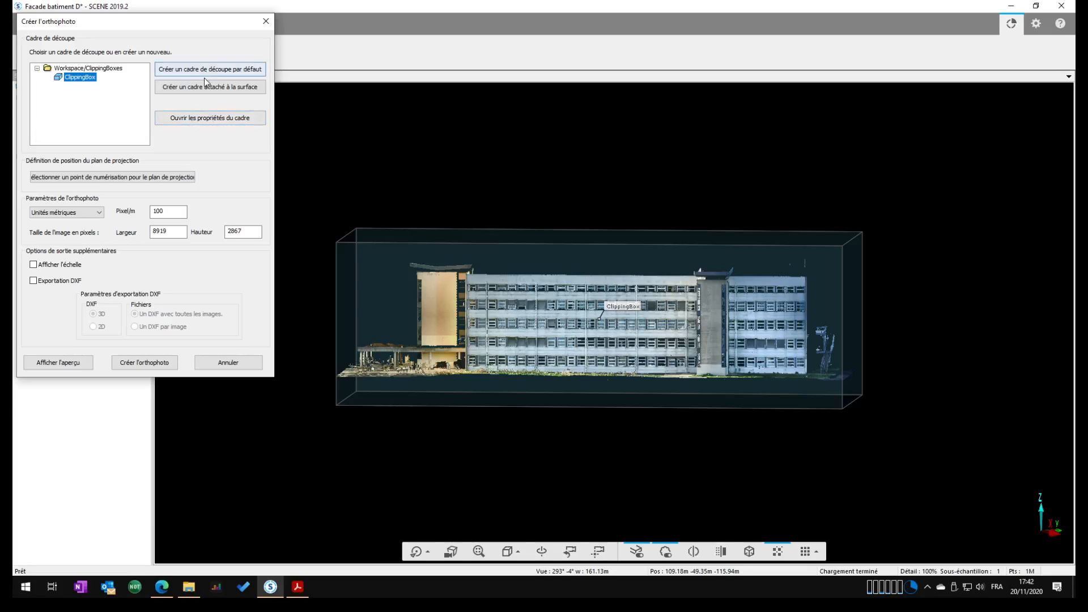
# Set the orthophoto resolution to 200 pixels per metre, keeping metric units
pyautogui.click(93, 216)
pyautogui.click(100, 217)
pyautogui.press('Tab')
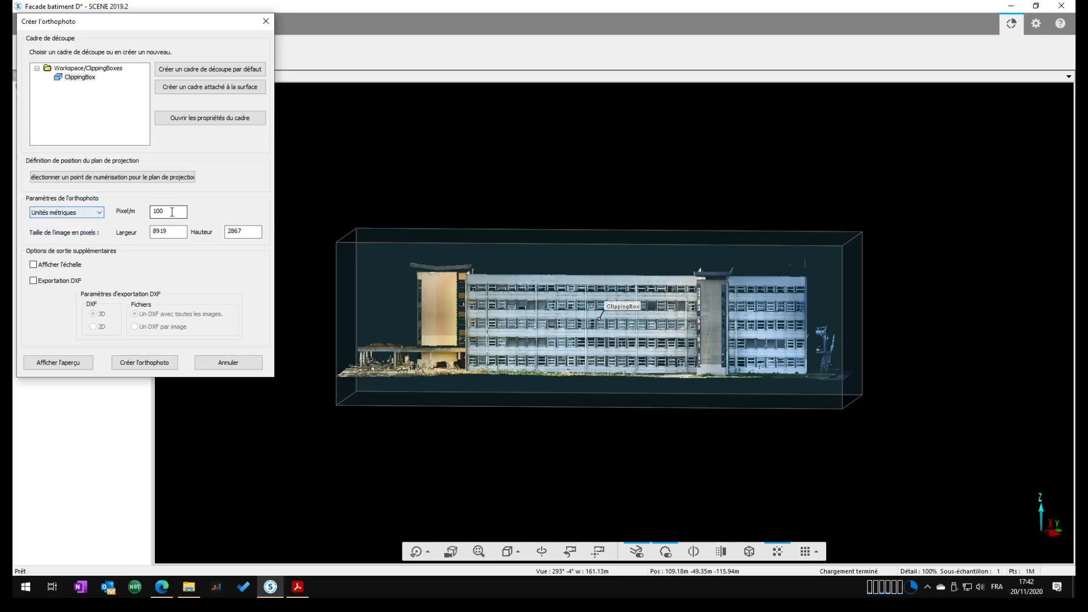
pyautogui.write('2')
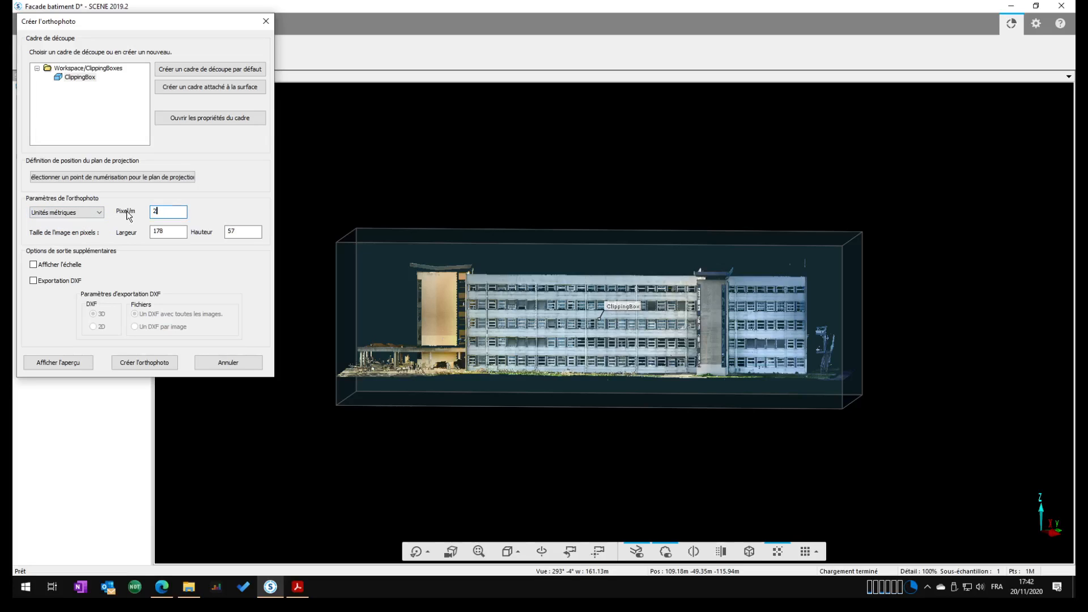
pyautogui.write('00')
# Enable the scale display and 2D DXF export for the orthophoto, and show its preview
pyautogui.click(33, 282)
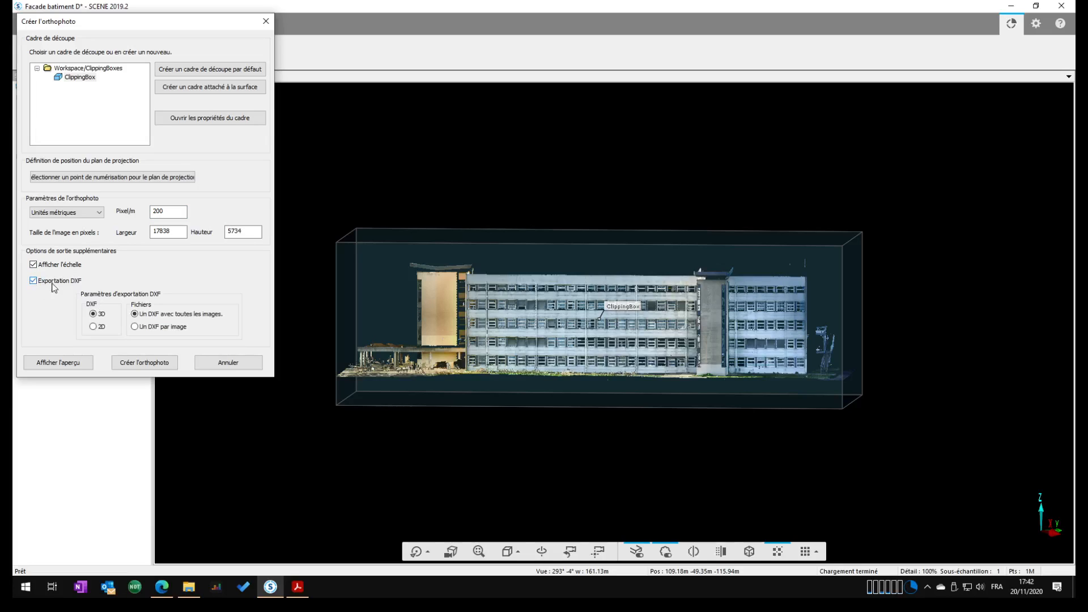
pyautogui.click(94, 328)
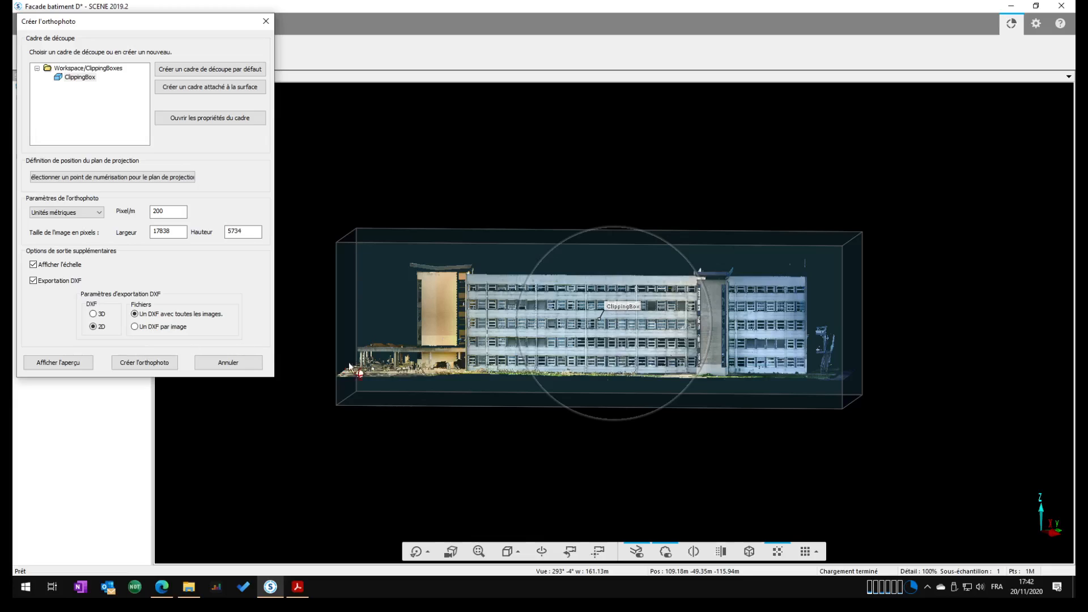
pyautogui.click(65, 364)
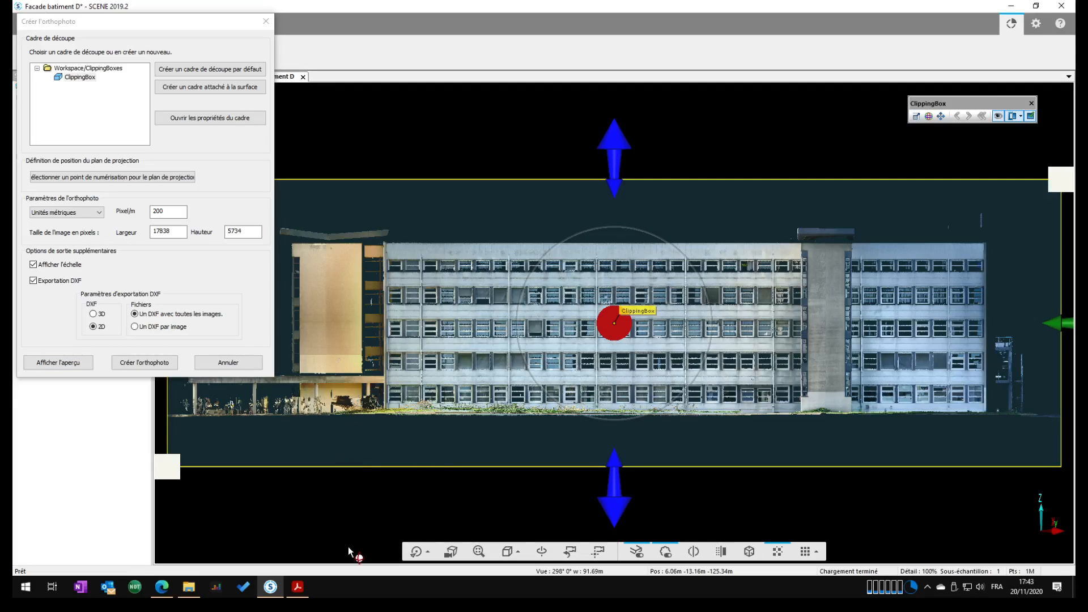
# Open the 3D view's visibility settings and hide the MatchedObjects and References layers
pyautogui.click(375, 467)
pyautogui.click(288, 508)
pyautogui.rightClick(287, 509)
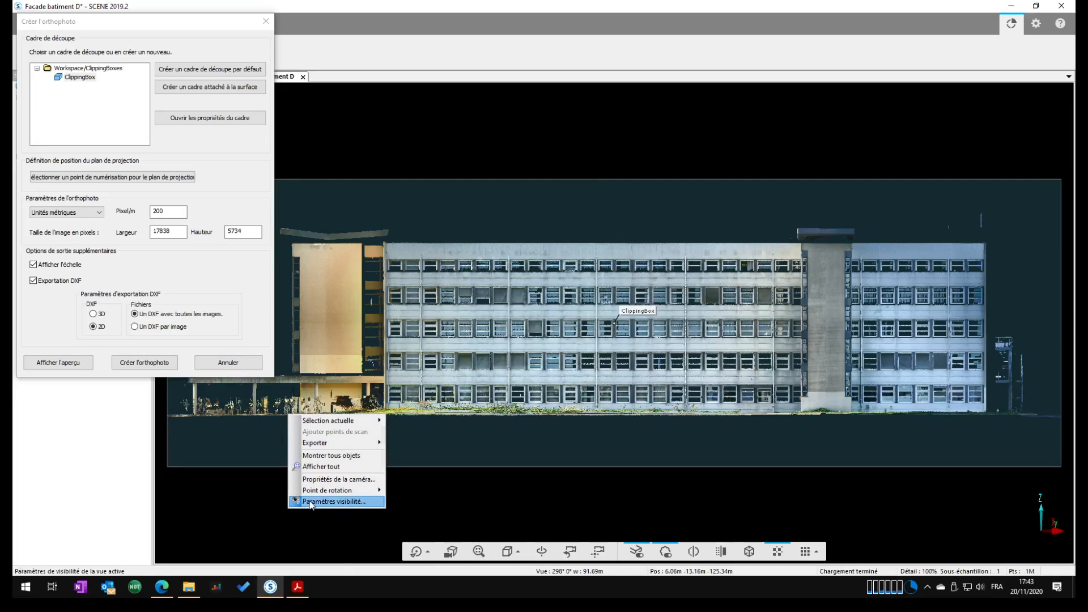
pyautogui.click(311, 502)
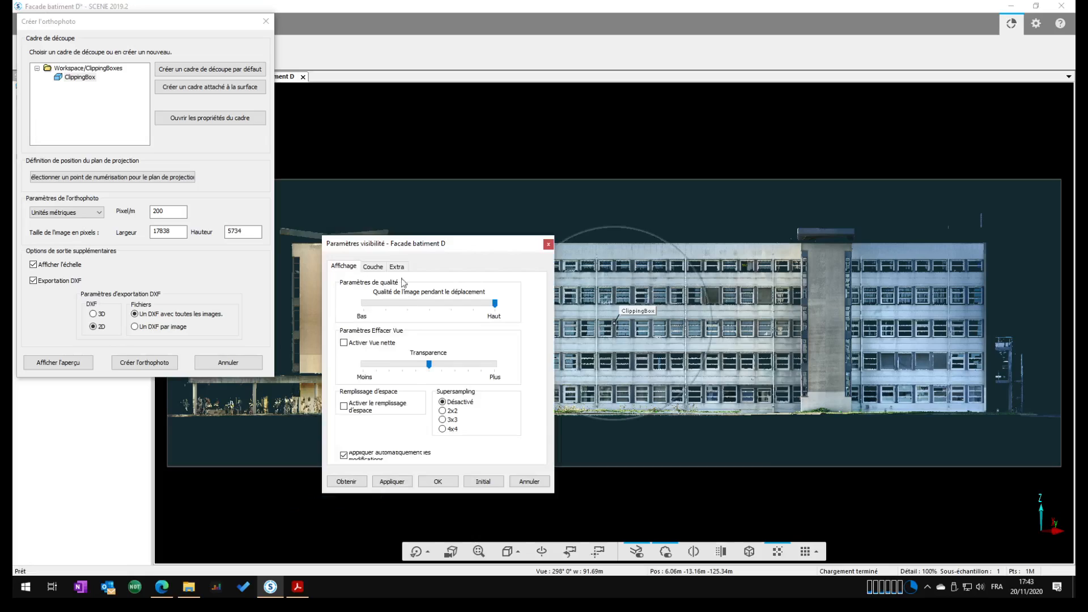
pyautogui.click(378, 268)
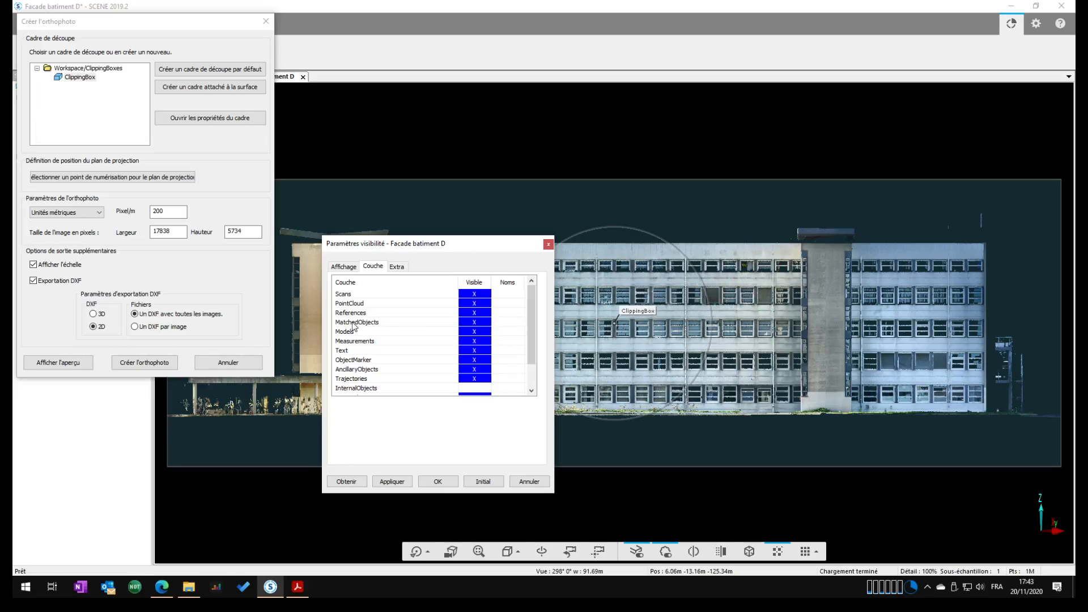
pyautogui.click(462, 322)
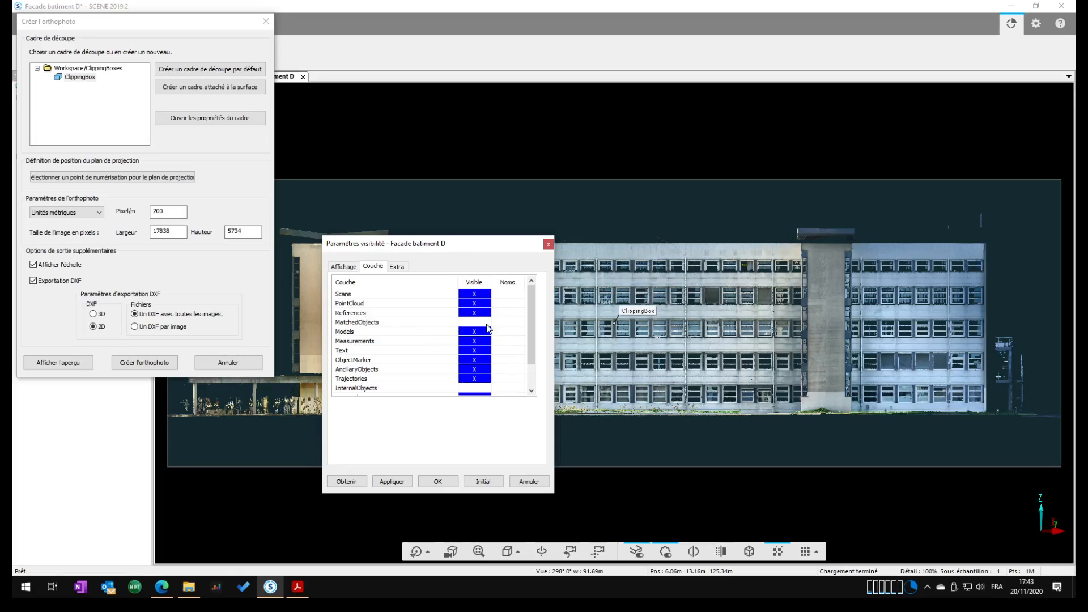
pyautogui.click(472, 313)
pyautogui.click(478, 306)
pyautogui.click(479, 305)
pyautogui.scroll(-1, 472, 340)
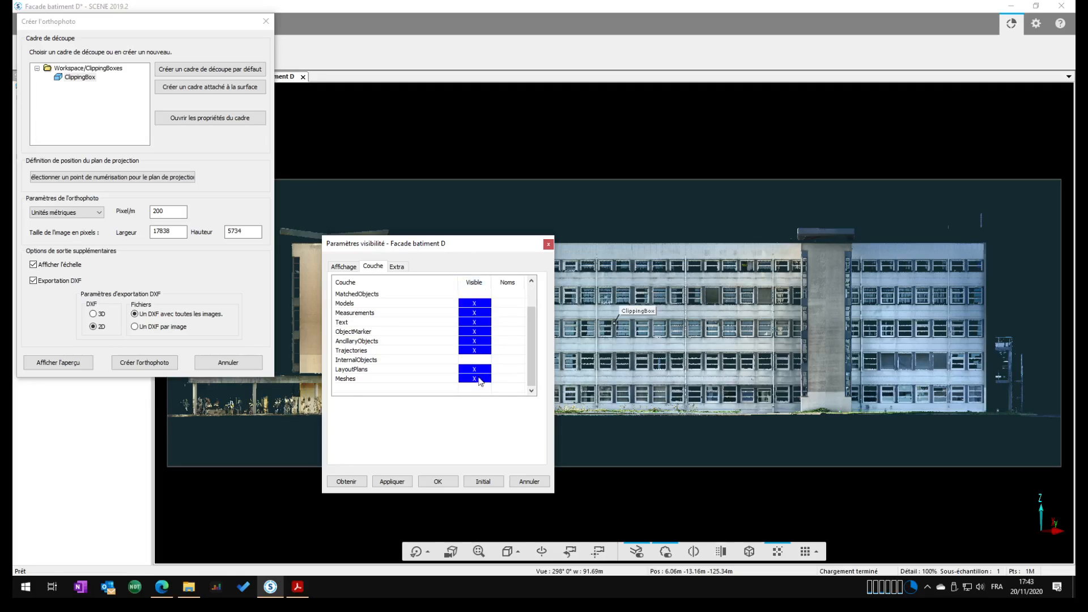
# Enable gap filling and 4x4 supersampling for the 3D view's display, and accept the visibility settings
pyautogui.click(351, 271)
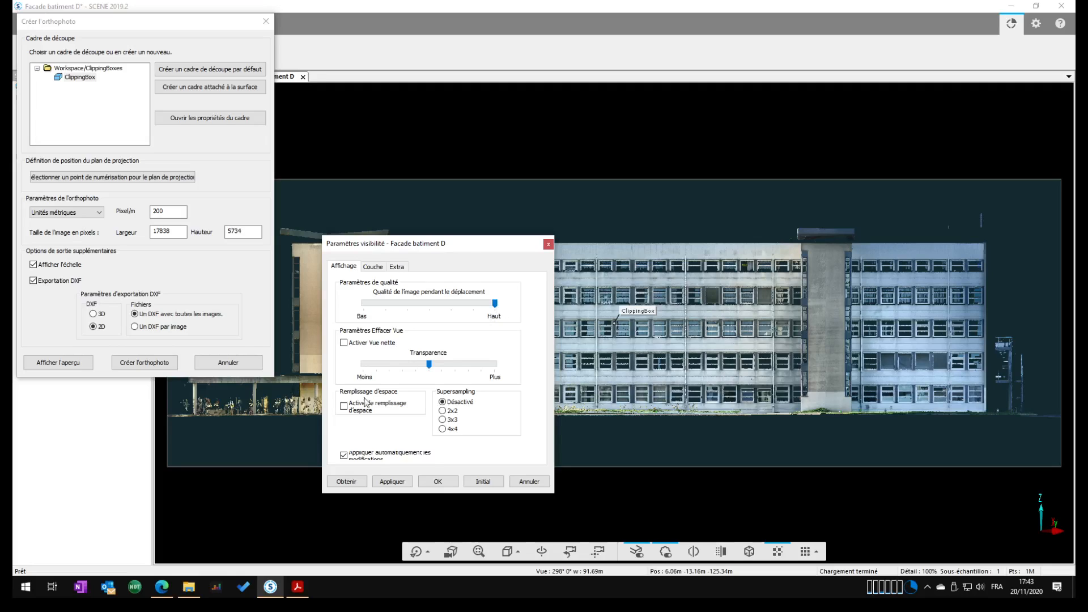
pyautogui.click(344, 407)
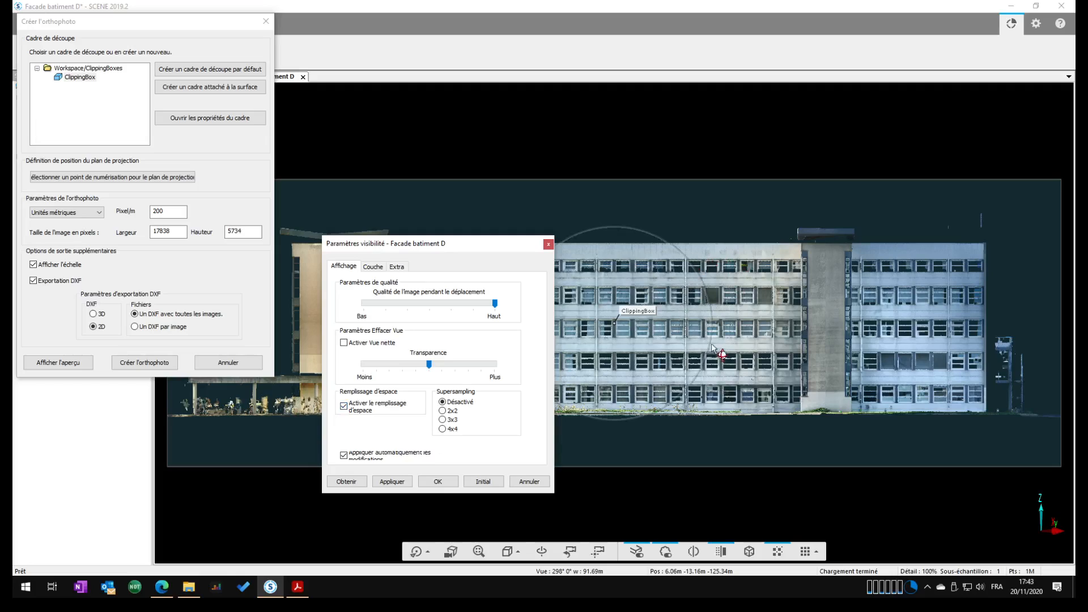
pyautogui.click(442, 430)
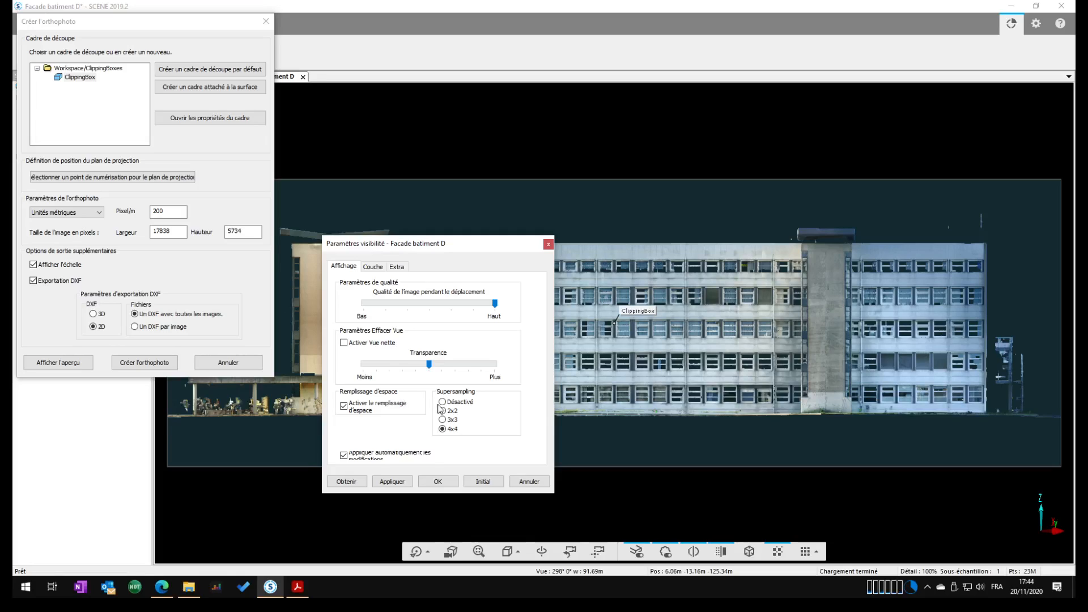
pyautogui.click(449, 481)
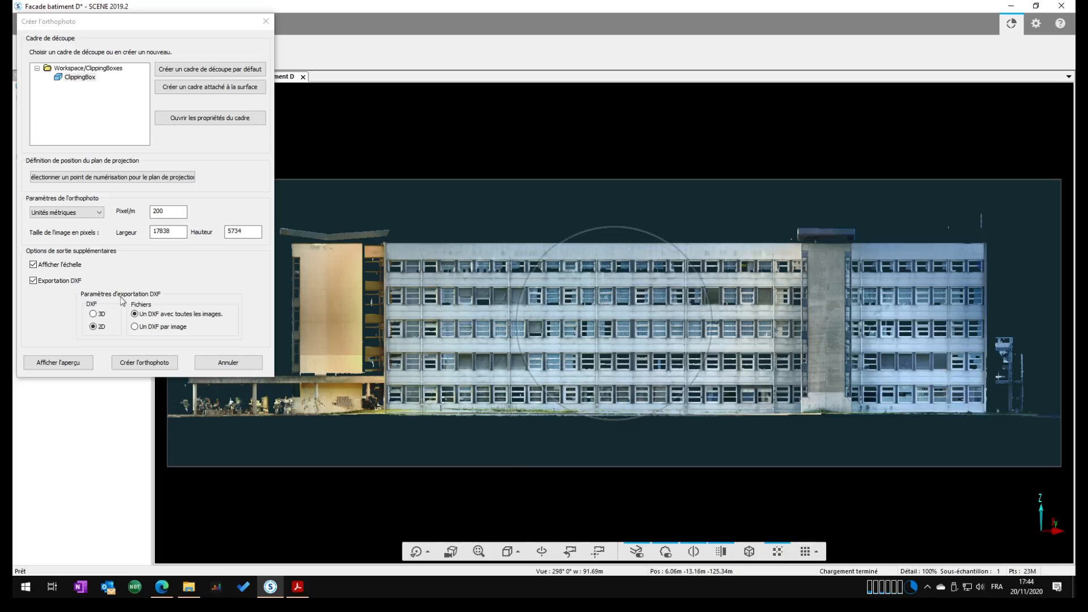
# Create the orthophoto and save it as the TIFF file Orthophoto_m.tif in the TP Facade folder
pyautogui.click(158, 366)
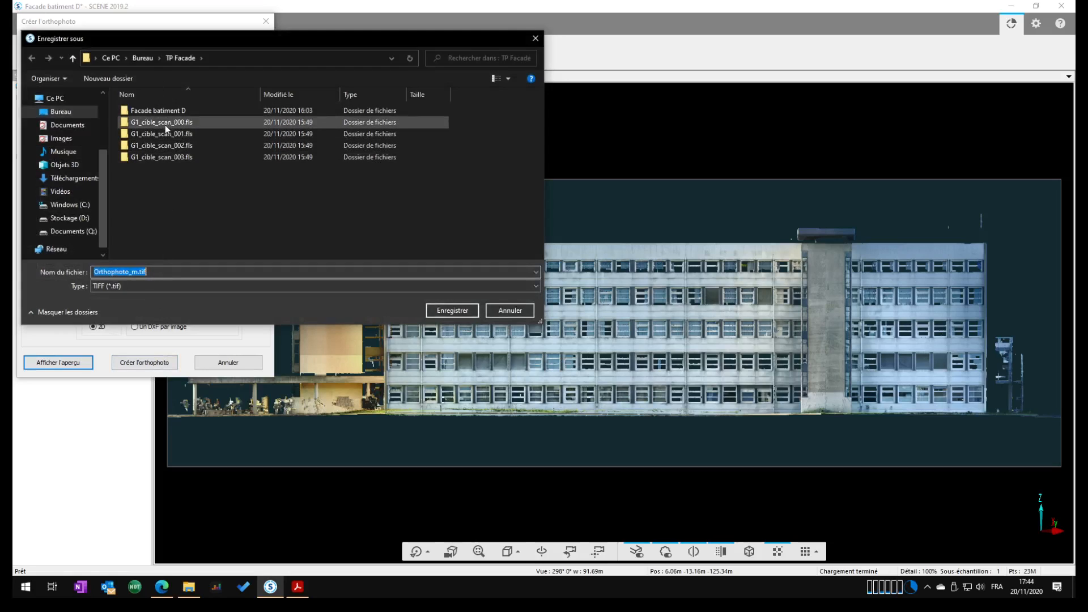
pyautogui.click(464, 311)
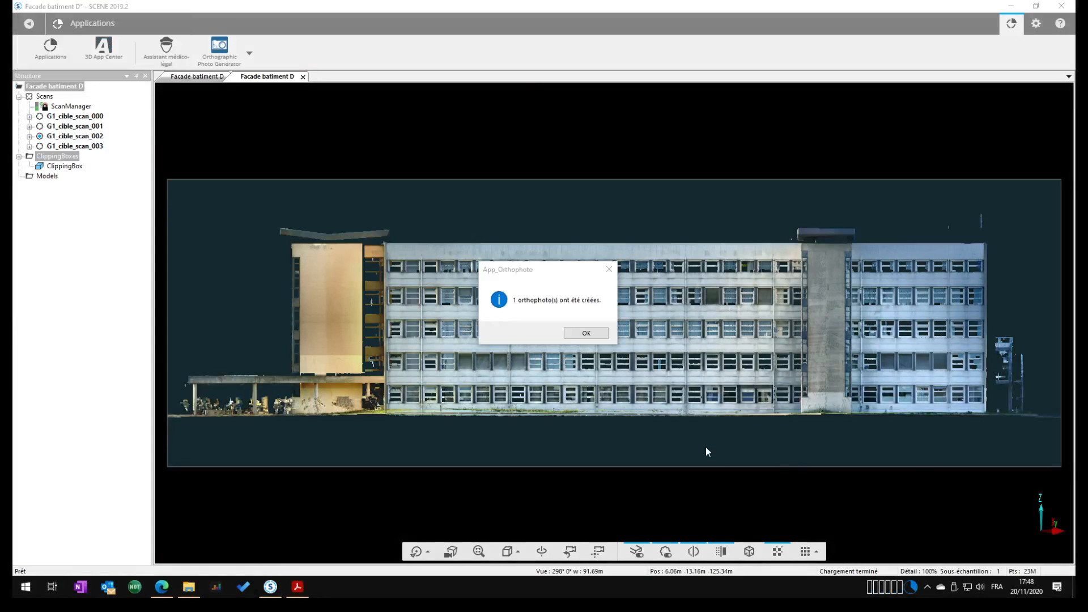
pyautogui.click(574, 338)
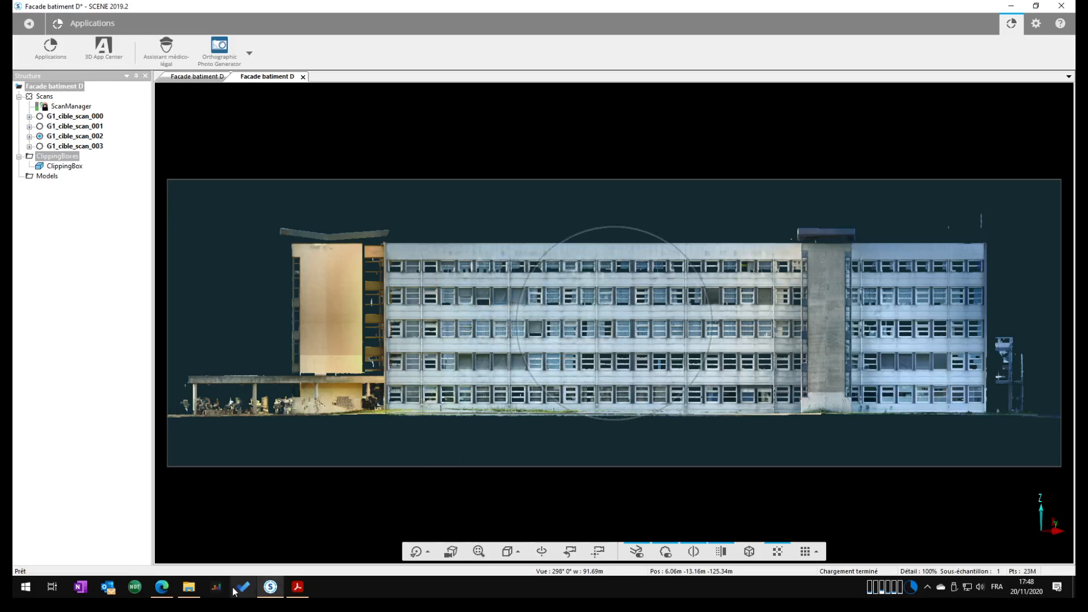
# Switch to File Explorer and open the exported Orthophoto_m.txt information file from the TP Facade folder
pyautogui.click(189, 586)
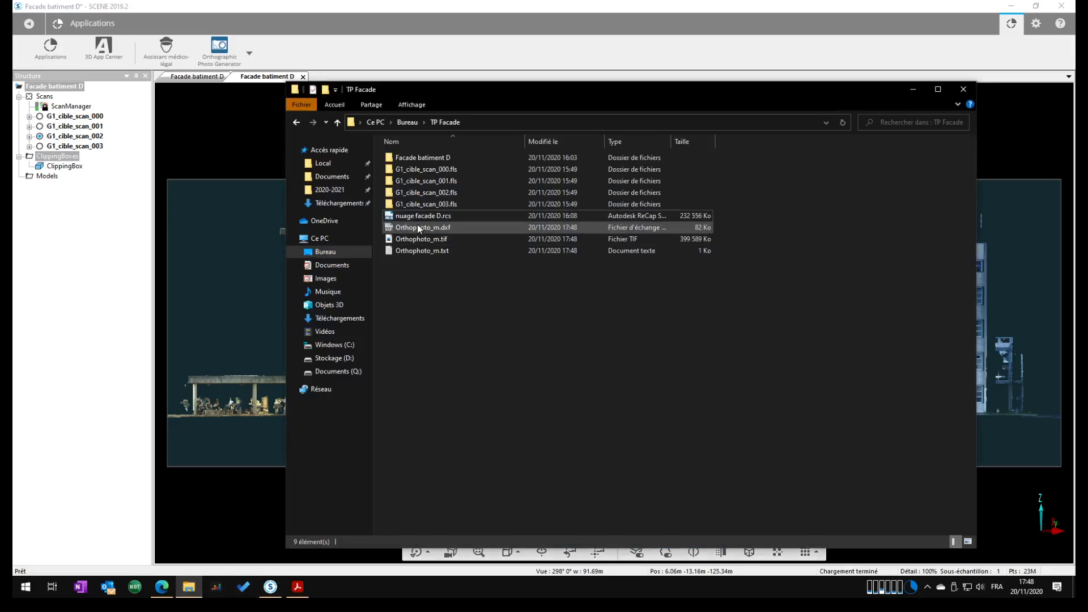
pyautogui.click(456, 233)
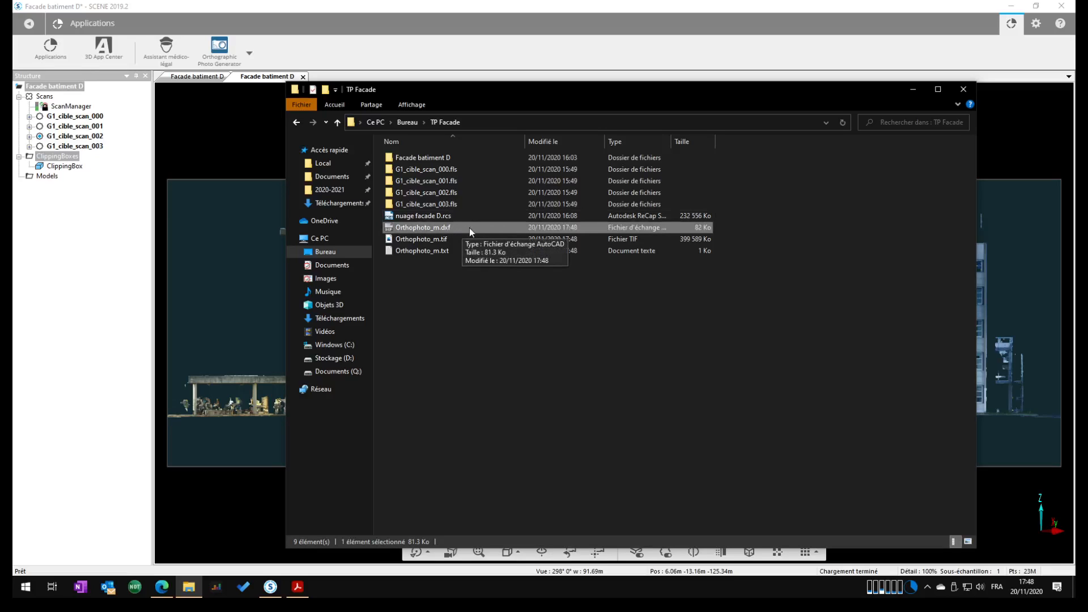
pyautogui.click(438, 254)
pyautogui.doubleClick(438, 254)
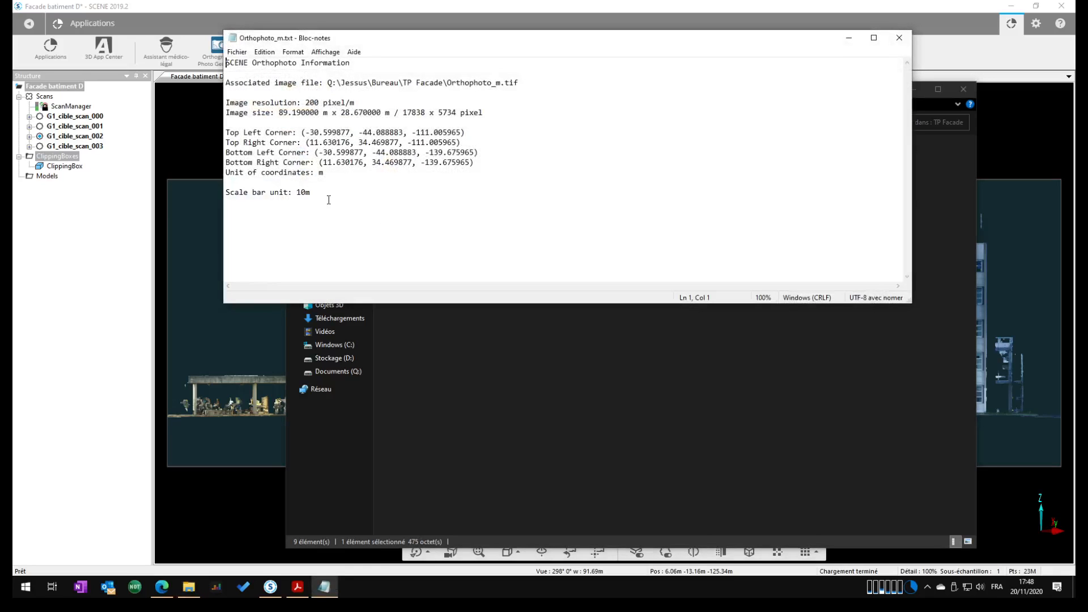
# Review the scale bar unit, corner coordinates, image size and resolution in the orthophoto's text file, and close it
pyautogui.moveTo(324, 192); pyautogui.dragTo(227, 195)
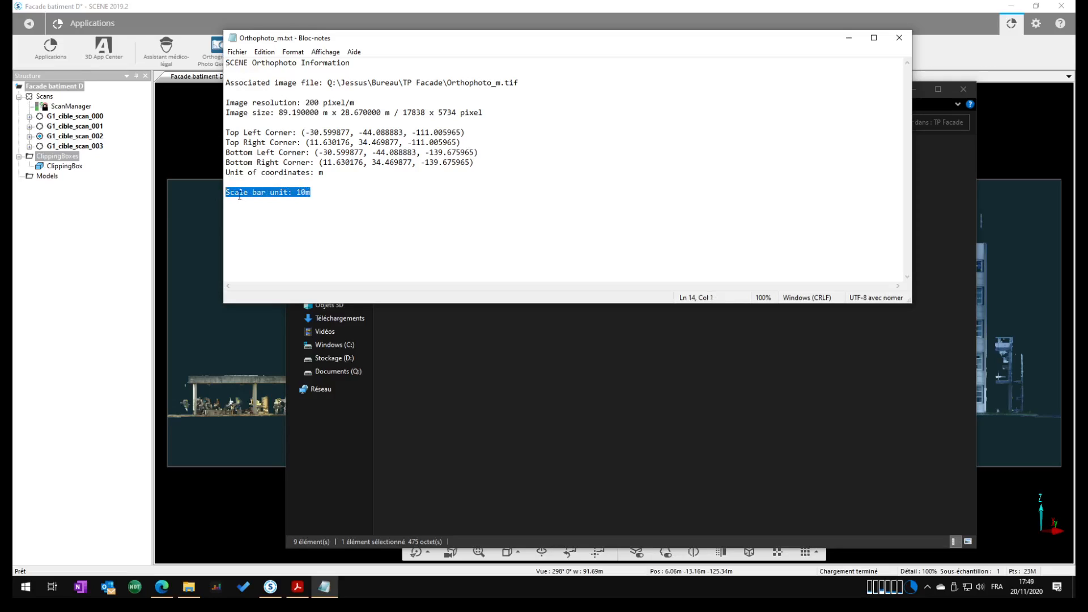
pyautogui.click(316, 202)
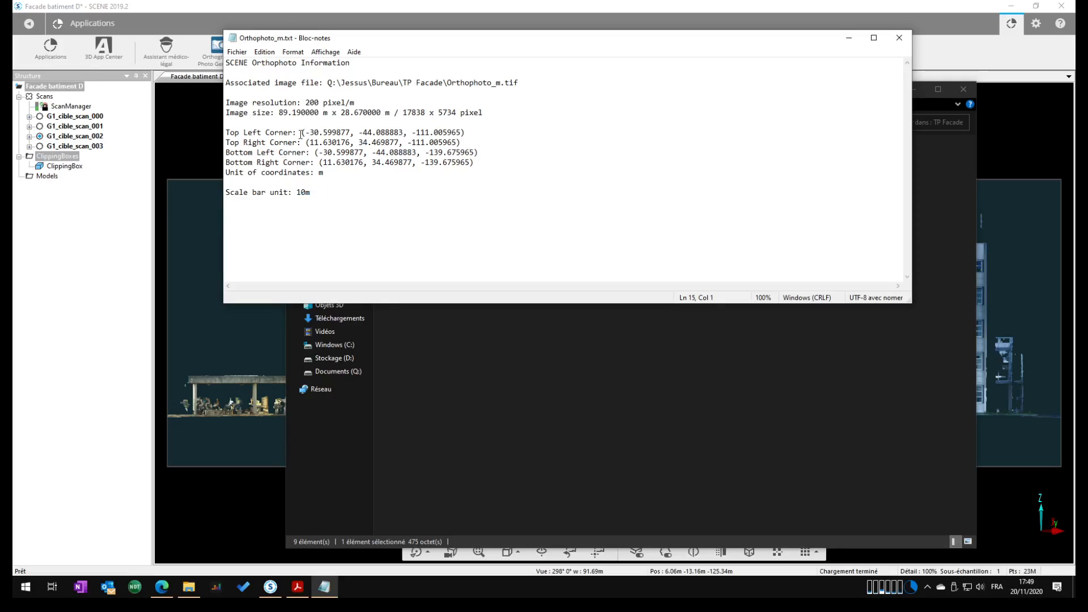
pyautogui.moveTo(305, 133); pyautogui.dragTo(484, 159)
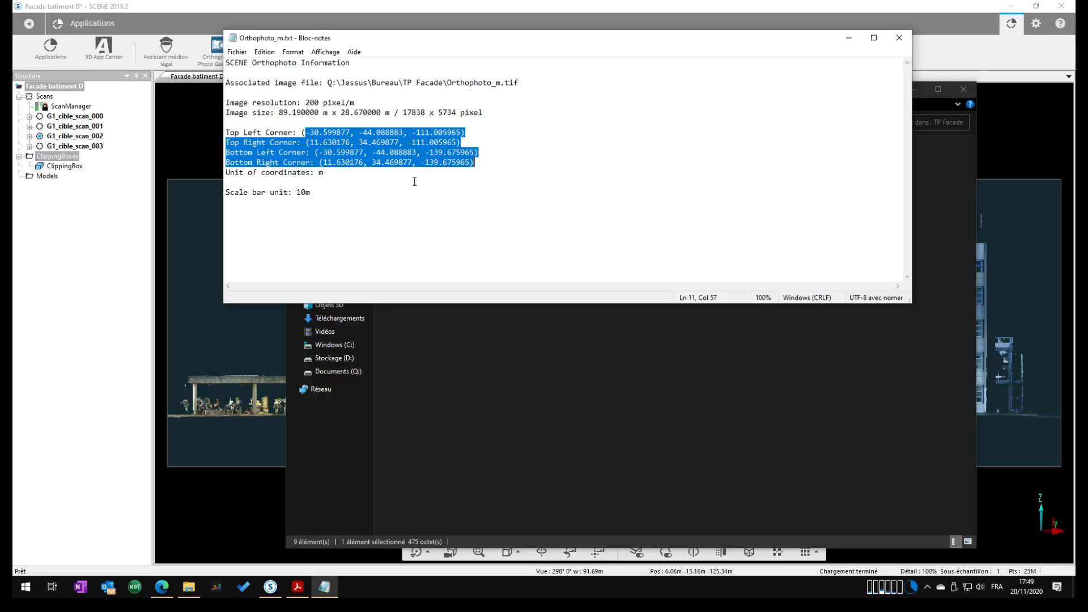
pyautogui.click(397, 216)
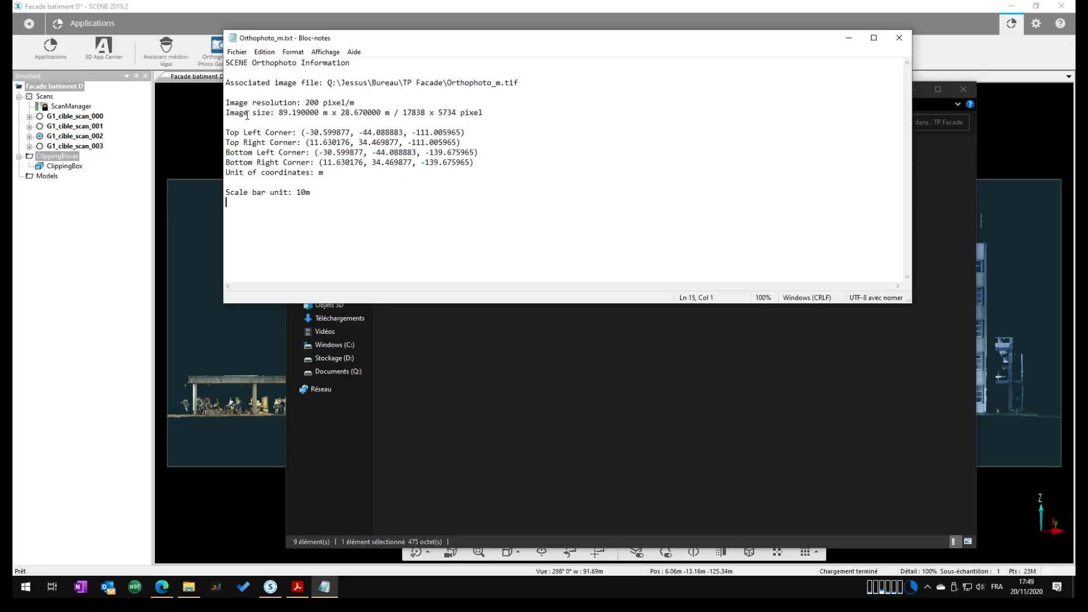
pyautogui.moveTo(279, 112); pyautogui.dragTo(479, 113)
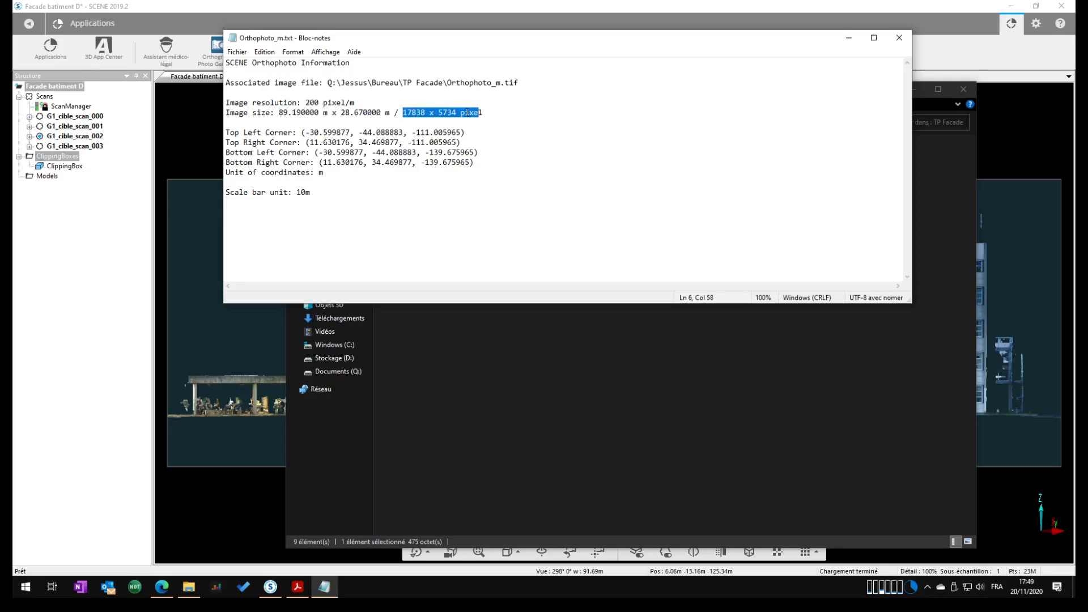
pyautogui.click(324, 104)
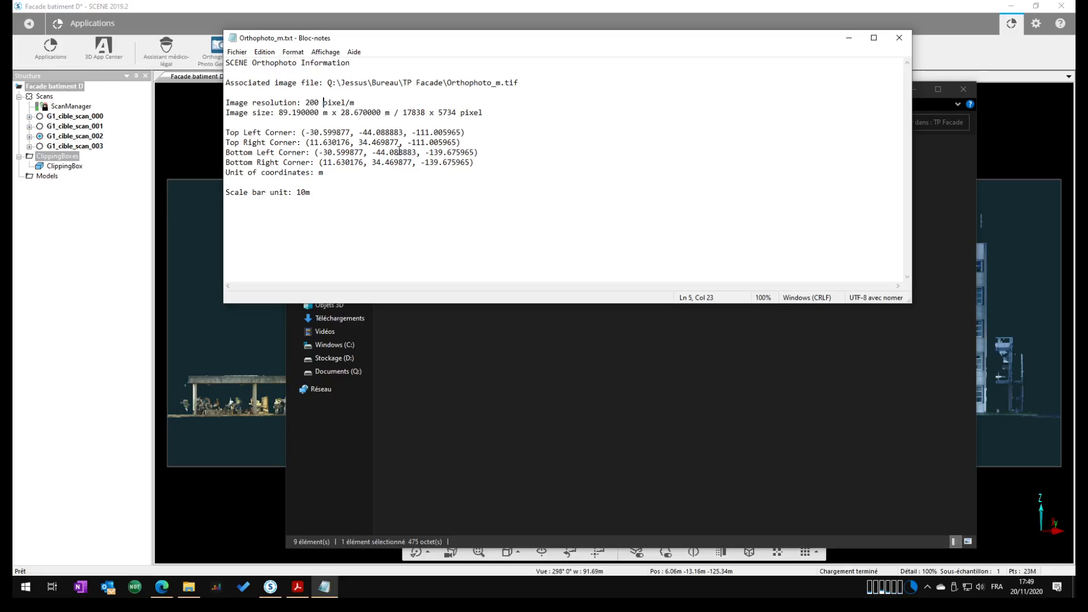
pyautogui.click(899, 37)
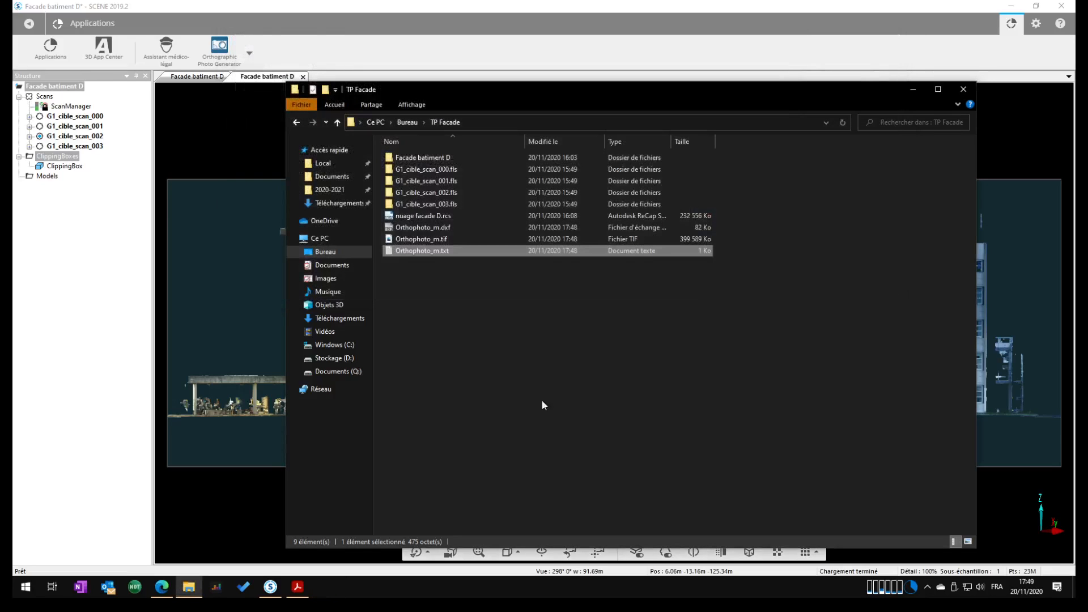
# Open Orthophoto_m.tif and inspect the facade image's point density and detail up close and as a whole
pyautogui.doubleClick(436, 241)
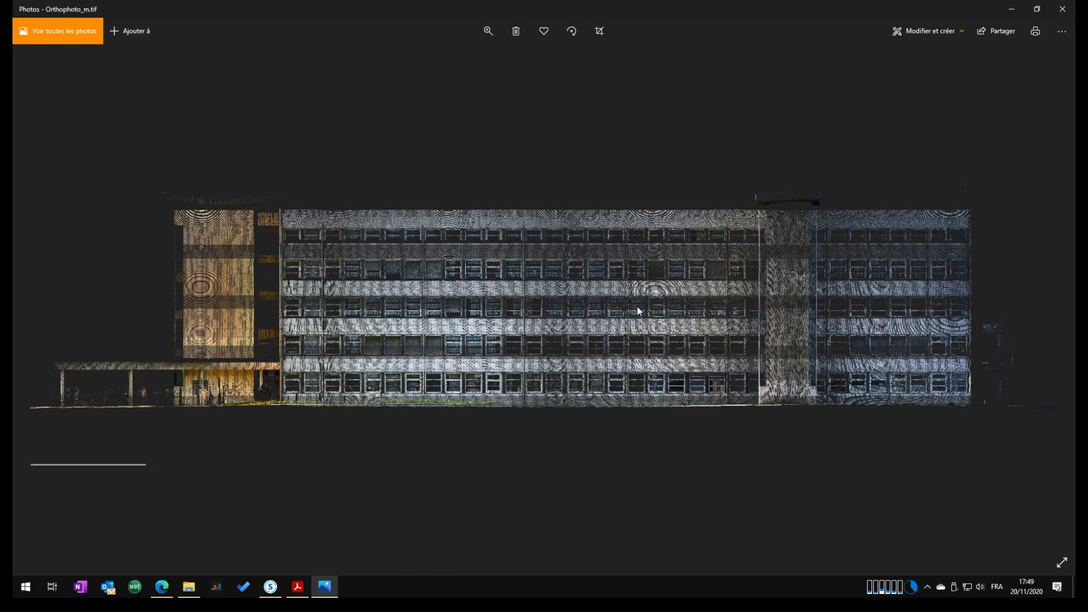
pyautogui.scroll(5, 380, 308)
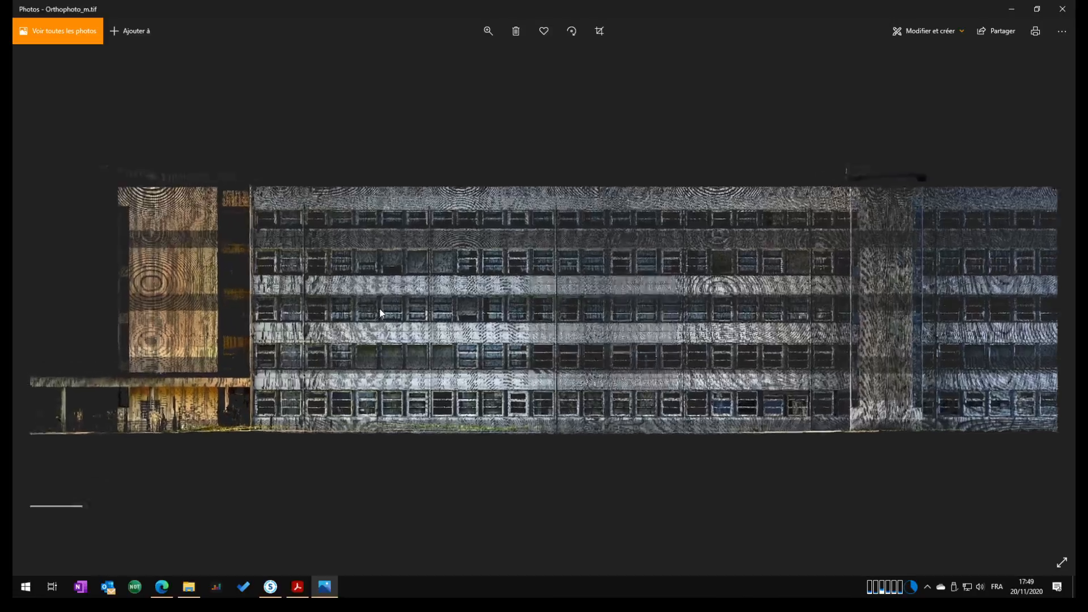
pyautogui.scroll(6, 370, 251)
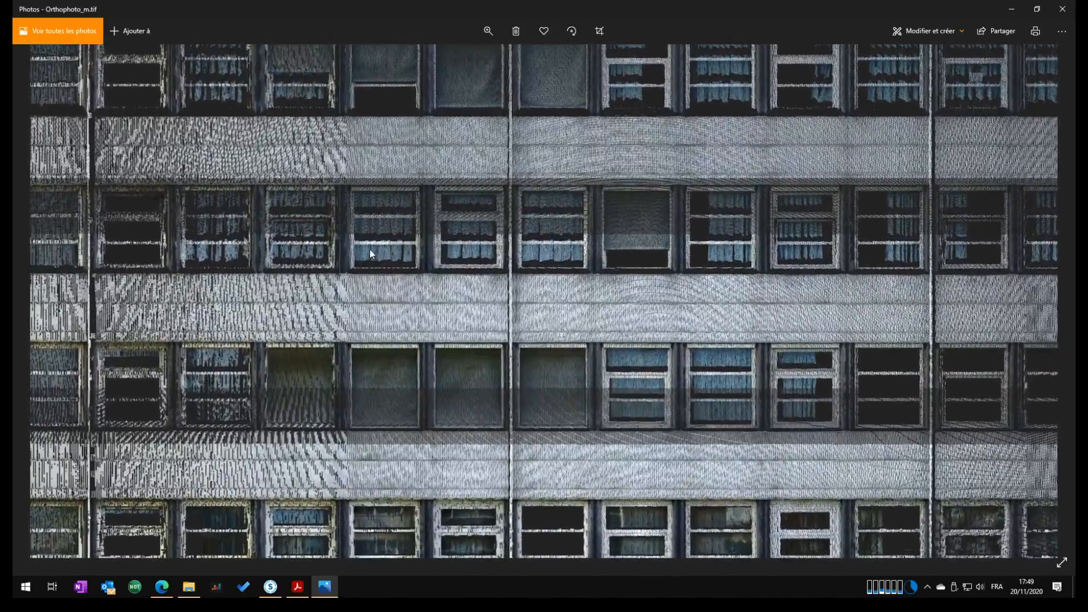
pyautogui.scroll(4, 369, 250)
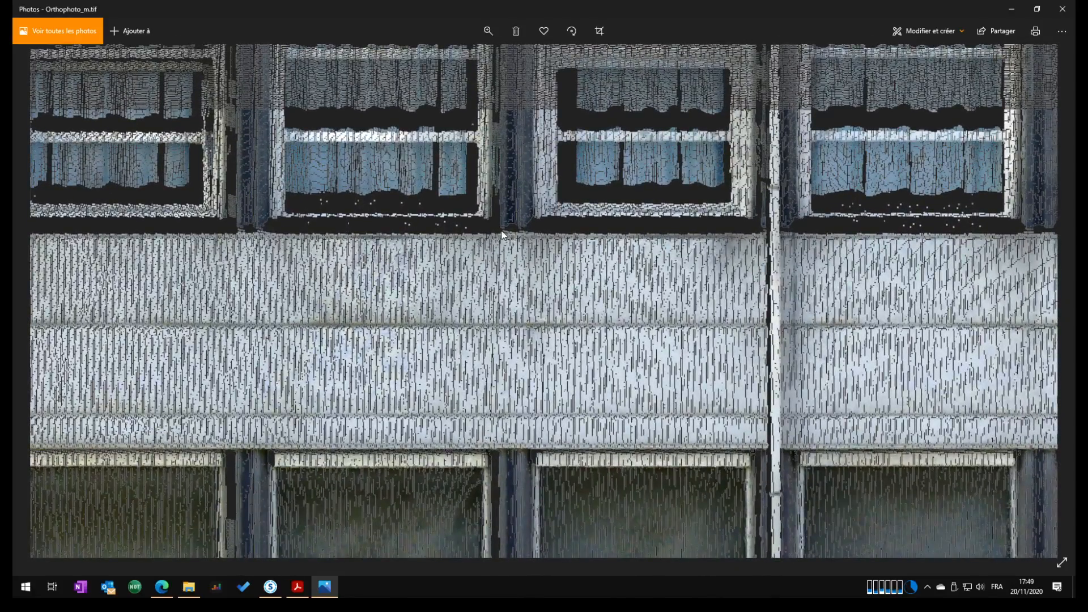
pyautogui.scroll(-6, 501, 232)
pyautogui.scroll(-8, 501, 230)
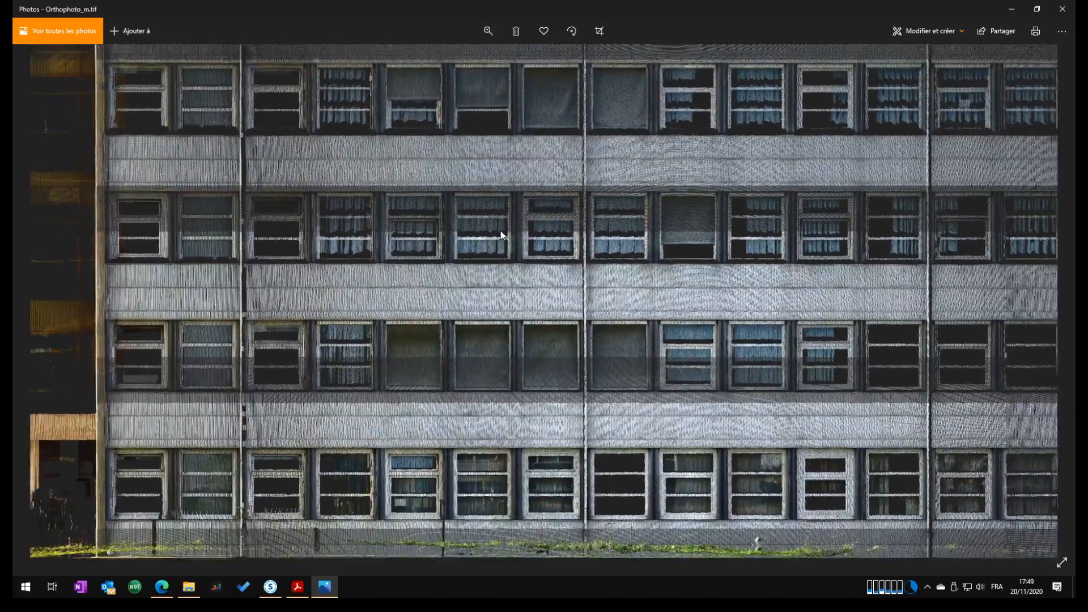
pyautogui.scroll(-1, 540, 233)
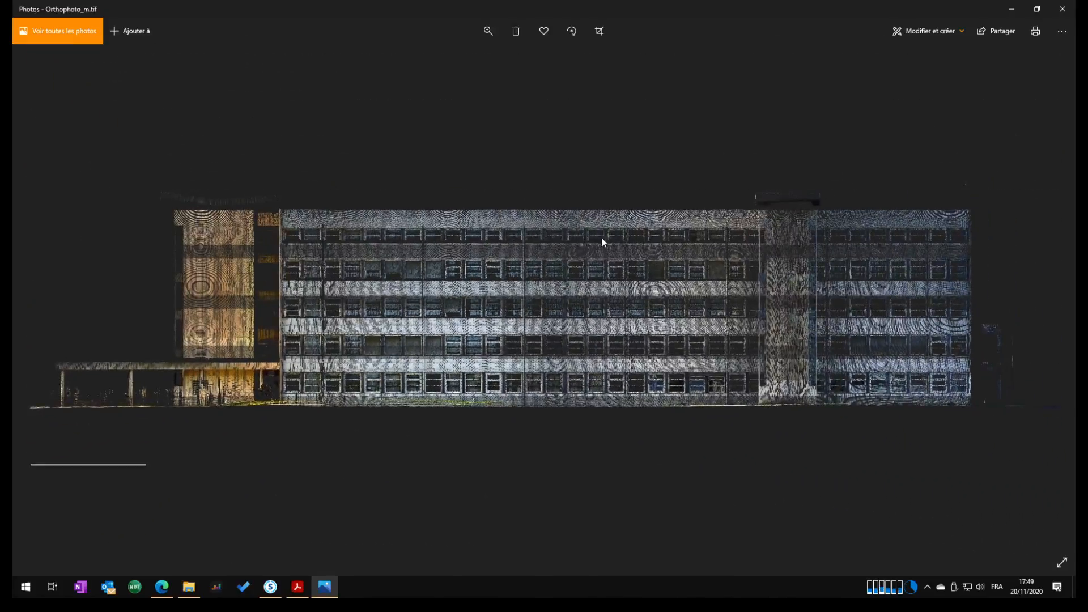